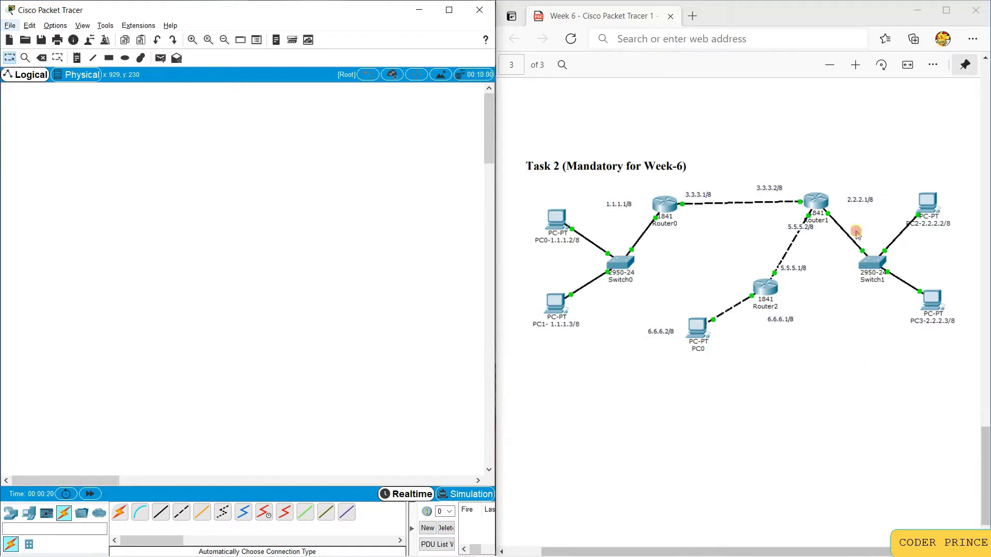
- Place five generic PCs in the logical workspace: two on the left, one lower centre and two on the right
{"action": "left_click", "coordinate": [28, 513]}
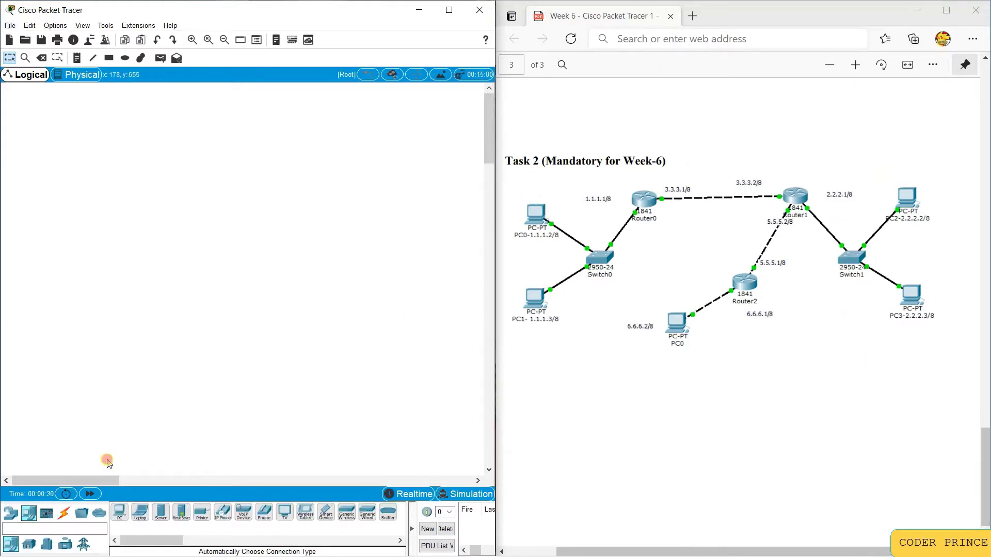
{"action": "left_click", "coordinate": [28, 341]}
{"action": "left_click", "coordinate": [119, 512]}
{"action": "left_click", "coordinate": [89, 396]}
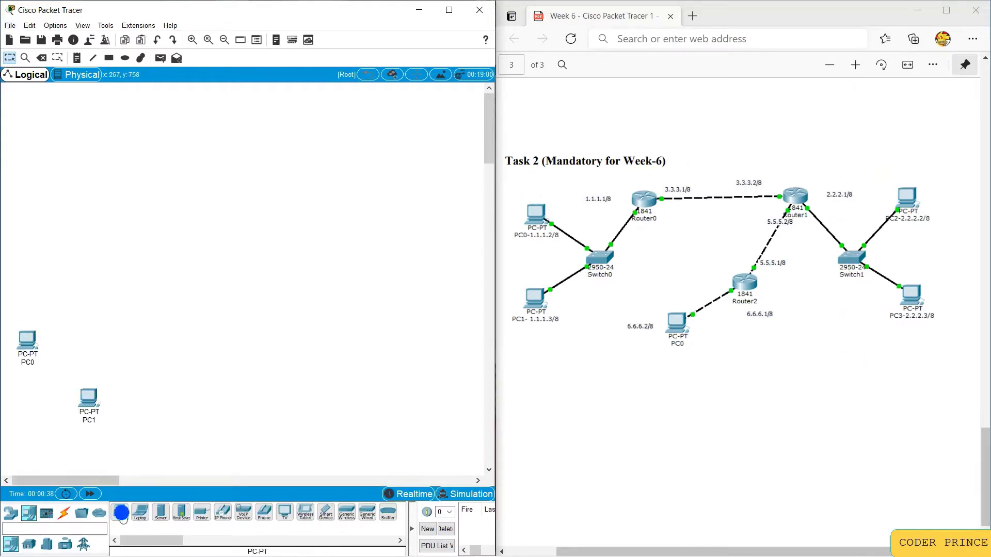
{"action": "left_click", "coordinate": [249, 423]}
{"action": "left_click", "coordinate": [404, 315]}
{"action": "left_click", "coordinate": [119, 512]}
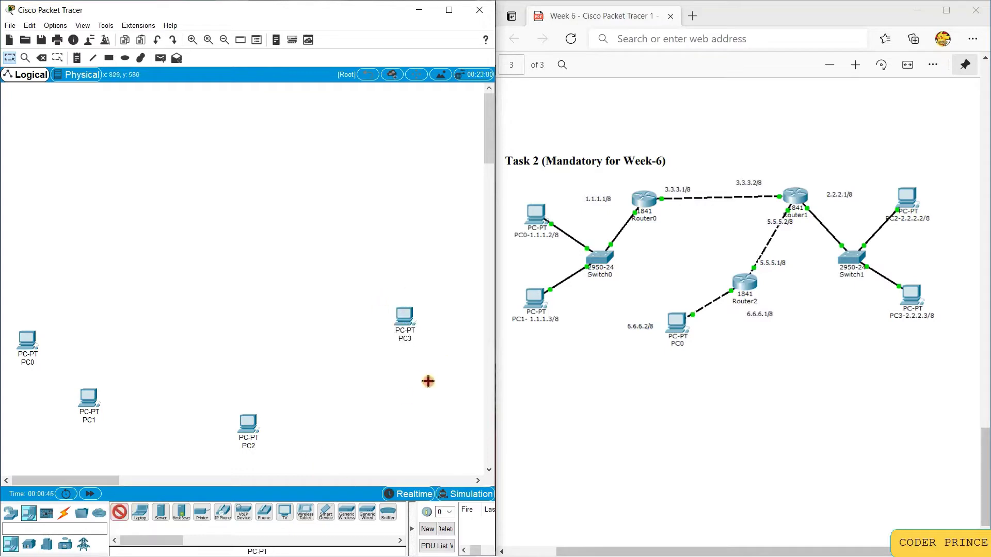
{"action": "left_click", "coordinate": [428, 382]}
- Add three 1841 routers to the workspace, two across the upper part and one in the middle below them
{"action": "left_click", "coordinate": [10, 512]}
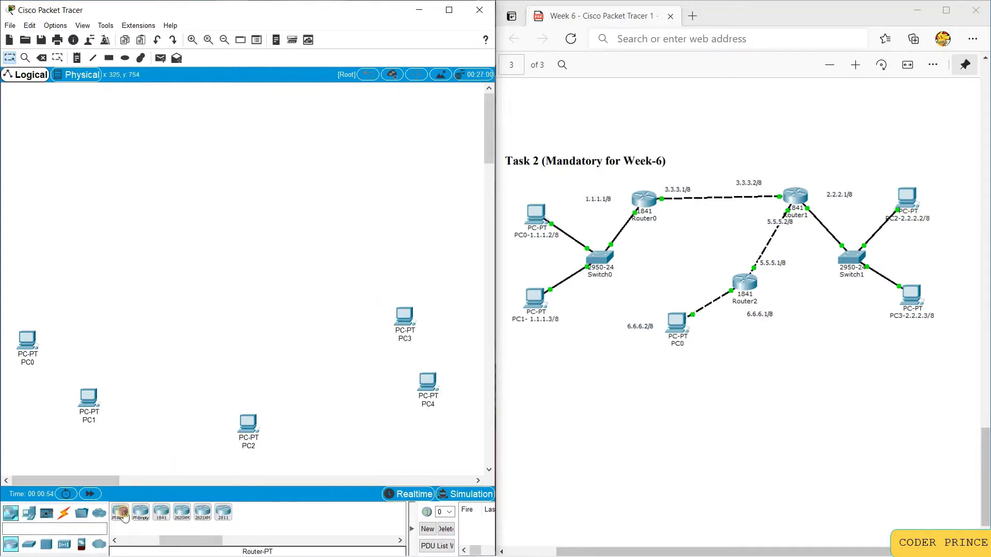
{"action": "left_click", "coordinate": [162, 512]}
{"action": "left_click", "coordinate": [105, 189]}
{"action": "left_click", "coordinate": [163, 511]}
{"action": "left_click", "coordinate": [248, 194]}
{"action": "left_click", "coordinate": [161, 512]}
{"action": "left_click", "coordinate": [227, 281]}
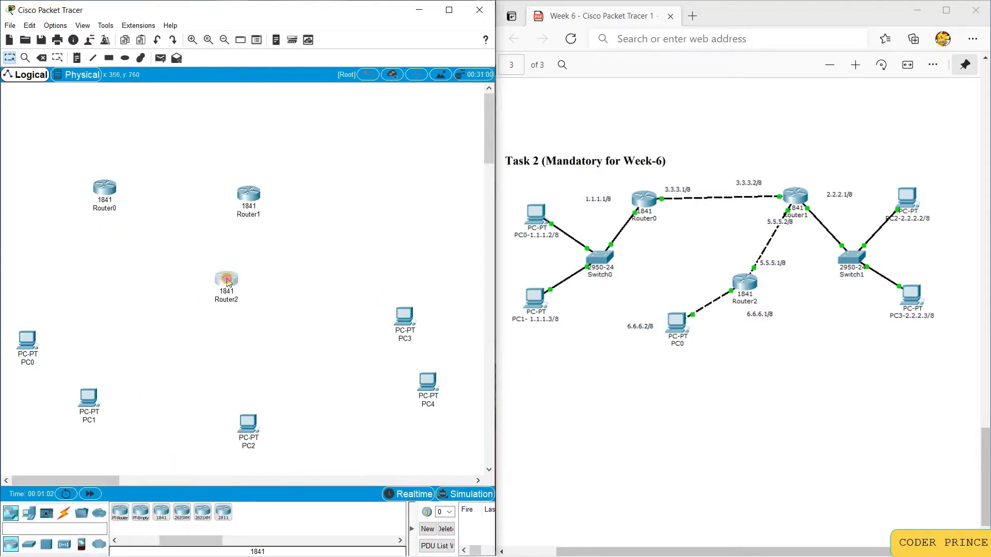
{"action": "left_click", "coordinate": [226, 280]}
{"action": "left_click", "coordinate": [635, 125]}
- Place two 2960 switches, one near the left PCs and one between the routers and the right PCs
{"action": "left_click", "coordinate": [29, 544]}
{"action": "left_click", "coordinate": [120, 512]}
{"action": "left_click", "coordinate": [105, 295]}
{"action": "left_click", "coordinate": [105, 295]}
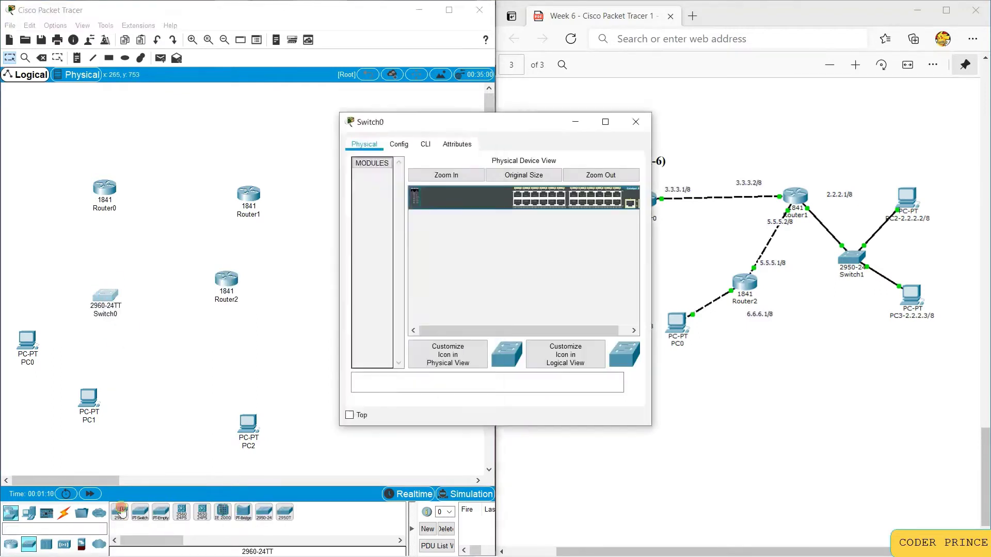
{"action": "left_click", "coordinate": [119, 512]}
{"action": "left_click", "coordinate": [312, 306]}
{"action": "left_click", "coordinate": [647, 118]}
- Rearrange PC2, PC3, PC4, Switch1, Router1 and Router2 to match the layout of the Task 2 diagram
{"action": "left_click_drag", "start_coordinate": [405, 317], "coordinate": [410, 230]}
{"action": "left_click_drag", "start_coordinate": [428, 384], "coordinate": [400, 368]}
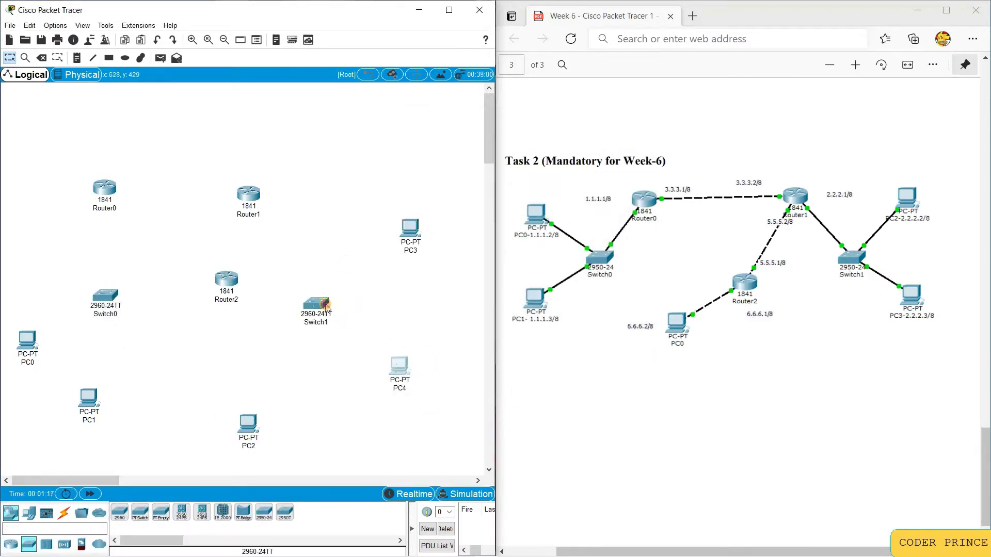
{"action": "left_click_drag", "start_coordinate": [312, 306], "coordinate": [344, 304]}
{"action": "left_click_drag", "start_coordinate": [226, 280], "coordinate": [222, 343]}
{"action": "left_click_drag", "start_coordinate": [246, 191], "coordinate": [285, 227]}
{"action": "left_click_drag", "start_coordinate": [247, 422], "coordinate": [193, 415]}
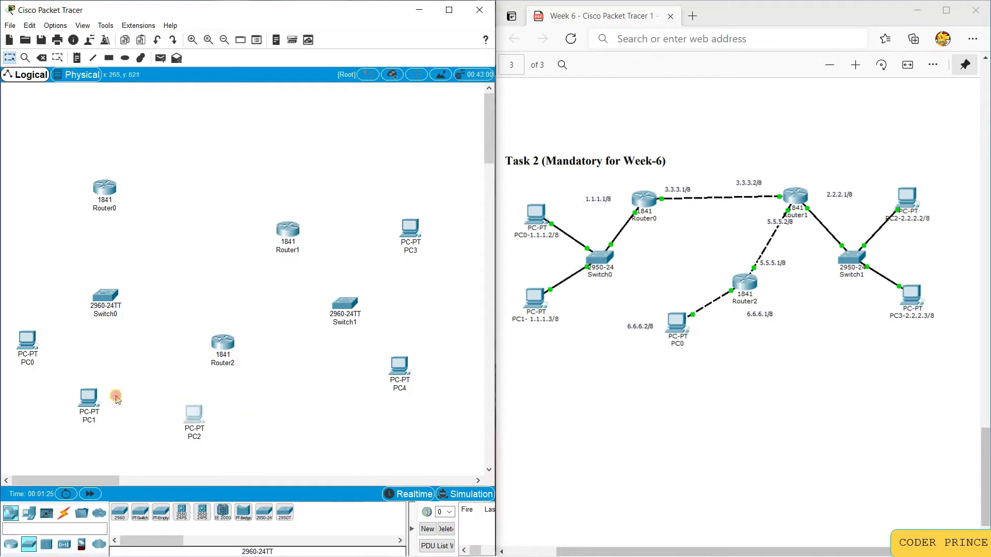
- Reposition PC0, PC1, Switch0 and Router0 so the left network matches the Task 2 diagram
{"action": "left_click_drag", "start_coordinate": [89, 396], "coordinate": [69, 394]}
{"action": "left_click_drag", "start_coordinate": [28, 340], "coordinate": [58, 262]}
{"action": "left_click_drag", "start_coordinate": [105, 297], "coordinate": [121, 313]}
{"action": "left_click_drag", "start_coordinate": [108, 192], "coordinate": [170, 232]}
- Cable PC0, PC1 and Router0 to Switch0 using the automatic connection type
{"action": "left_click", "coordinate": [63, 513]}
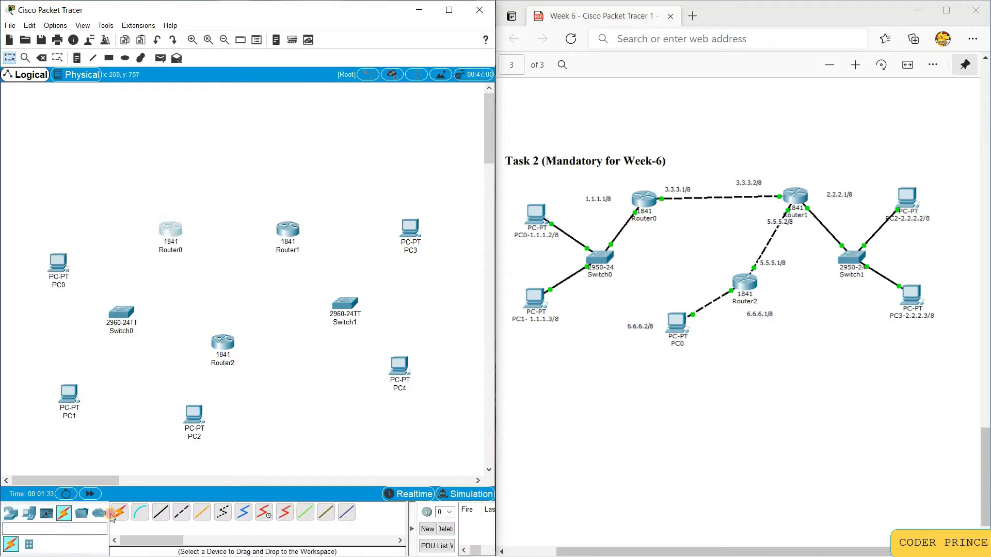
{"action": "left_click", "coordinate": [120, 513]}
{"action": "left_click", "coordinate": [58, 264]}
{"action": "left_click", "coordinate": [126, 326]}
{"action": "left_click", "coordinate": [69, 397]}
{"action": "left_click", "coordinate": [121, 313]}
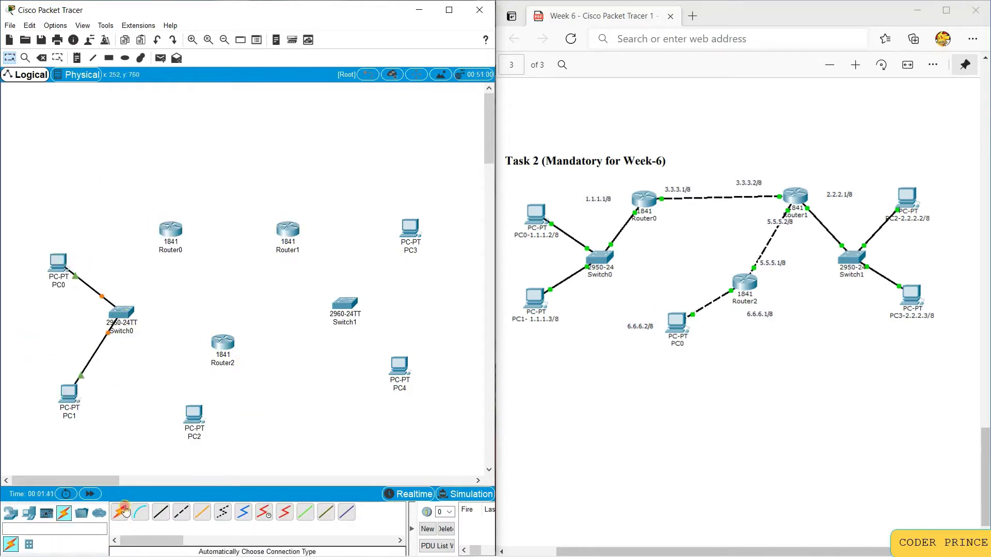
{"action": "left_click", "coordinate": [121, 310]}
{"action": "left_click", "coordinate": [171, 229]}
- Link Router0 to Router1 and connect Router2 to both PC2 and Router1 with automatic connections
{"action": "left_click", "coordinate": [303, 303]}
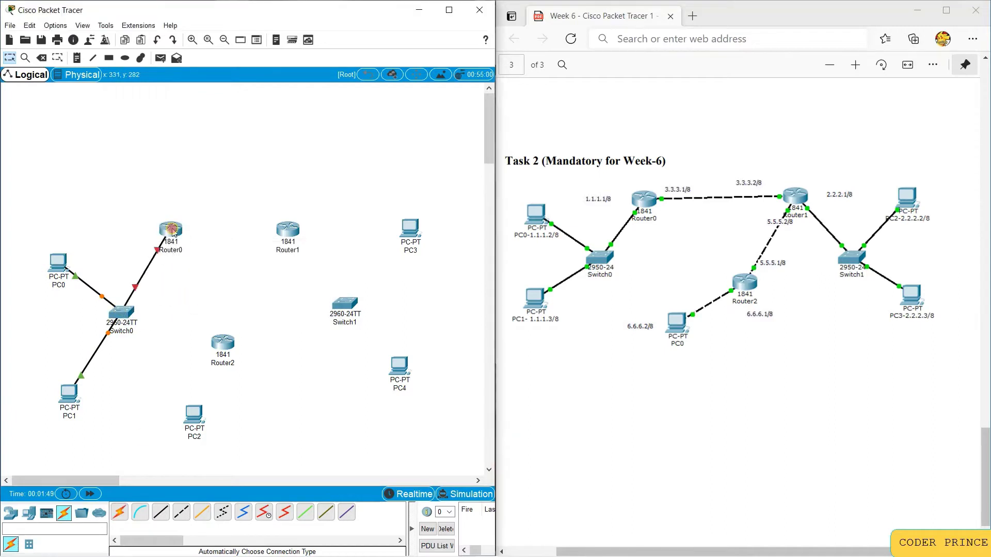
{"action": "left_click", "coordinate": [174, 227]}
{"action": "left_click", "coordinate": [288, 229]}
{"action": "left_click", "coordinate": [174, 227]}
{"action": "left_click", "coordinate": [223, 344]}
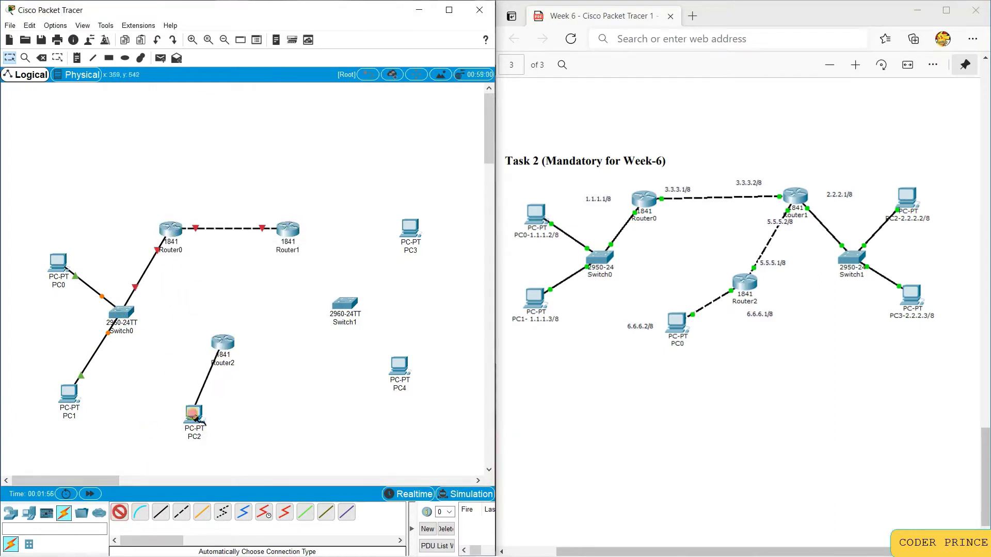
{"action": "left_click", "coordinate": [194, 413]}
{"action": "left_click", "coordinate": [227, 344]}
{"action": "left_click", "coordinate": [279, 238]}
- Connect PC3 and PC4 to Switch1 with automatic connections
{"action": "left_click", "coordinate": [345, 304]}
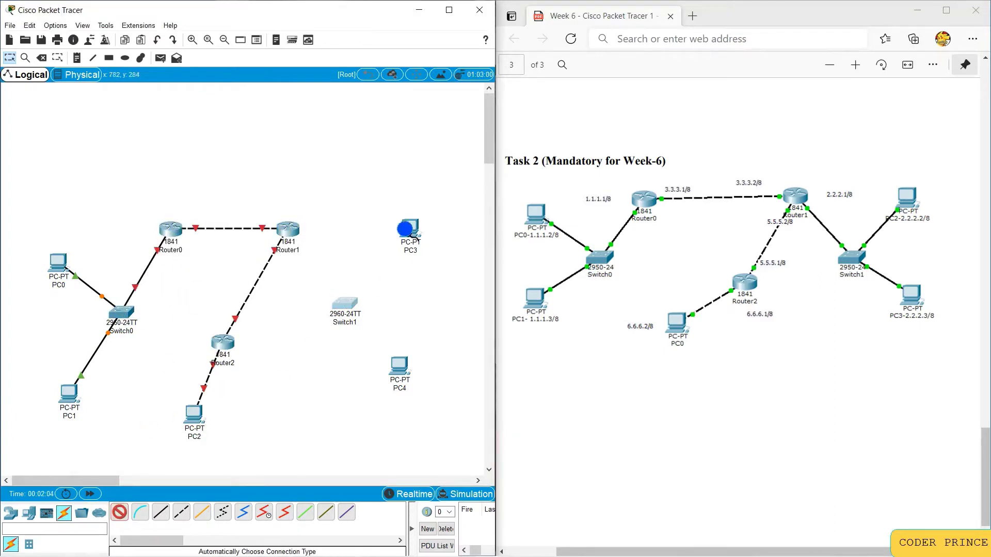
{"action": "left_click", "coordinate": [407, 229]}
{"action": "left_click", "coordinate": [344, 304]}
{"action": "left_click", "coordinate": [400, 365]}
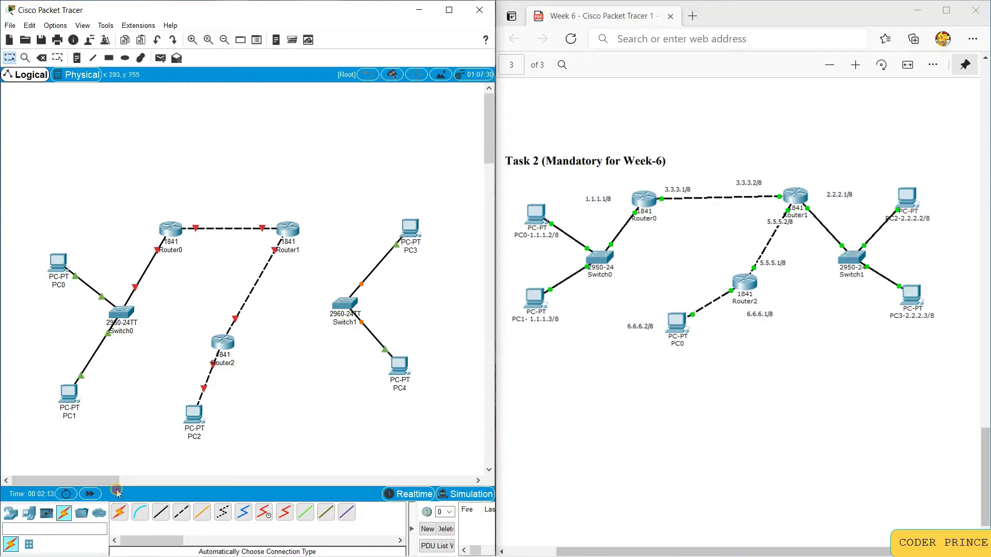
- Try to connect Router1 to Switch1 with an automatic connection
{"action": "left_click", "coordinate": [119, 512]}
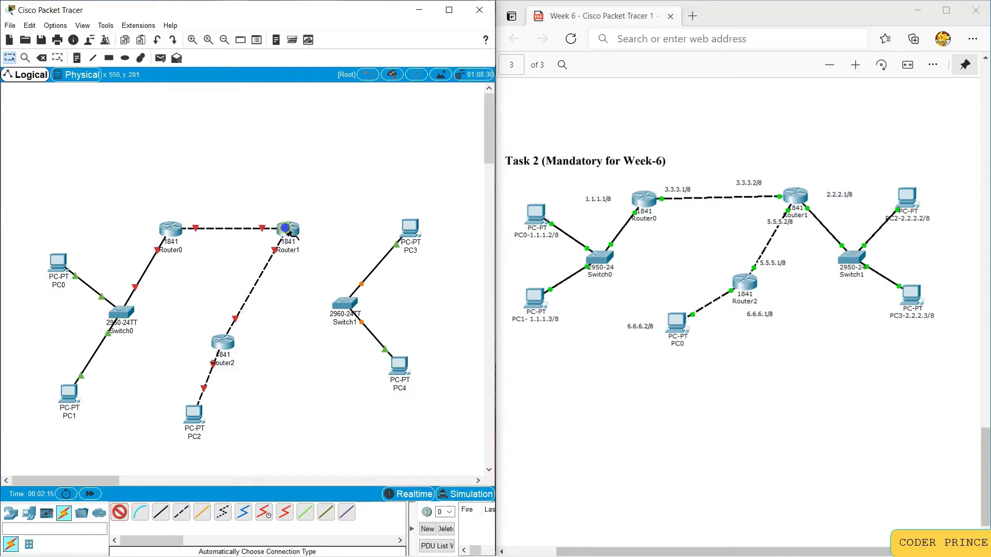
{"action": "left_click", "coordinate": [285, 228]}
{"action": "left_click", "coordinate": [343, 304]}
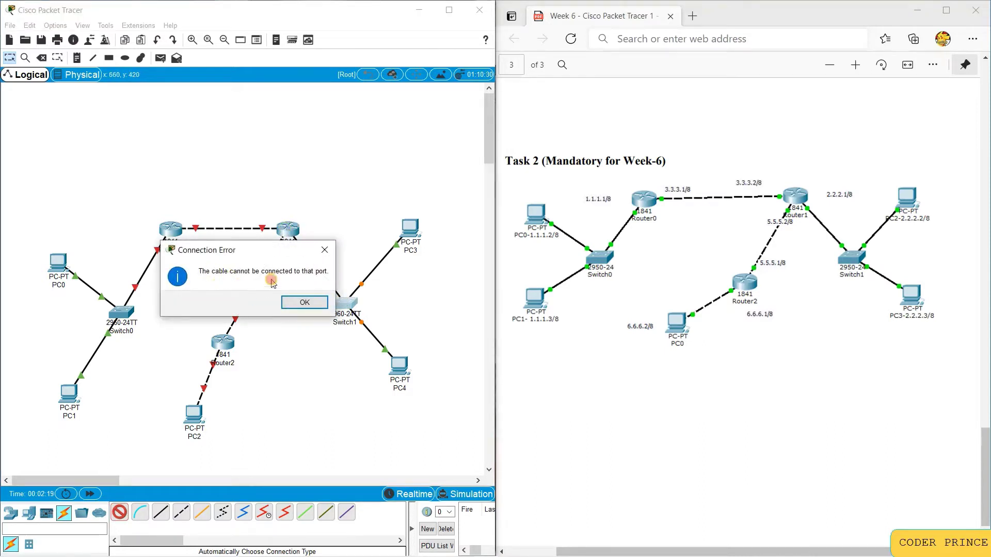
{"action": "left_click", "coordinate": [305, 303]}
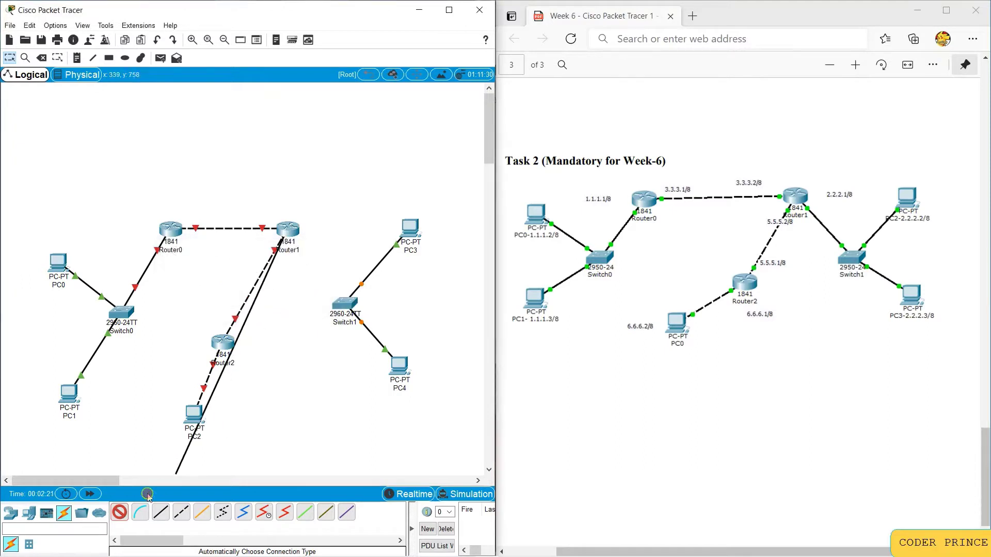
{"action": "left_click", "coordinate": [119, 513]}
- Install a WIC-1ENET module in a free expansion slot of Router1 and switch the router's power back on
{"action": "left_click", "coordinate": [287, 231]}
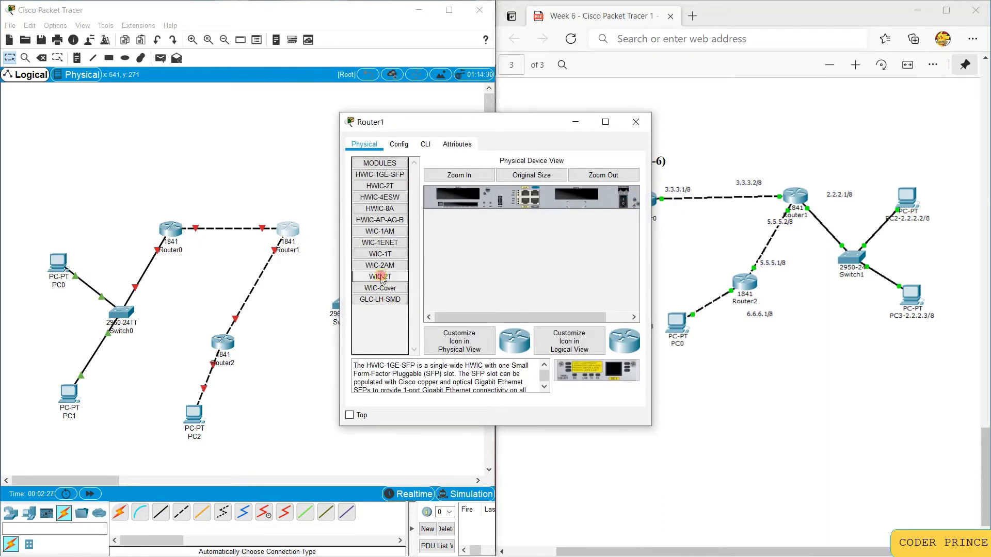
{"action": "left_click", "coordinate": [381, 245]}
{"action": "left_click_drag", "start_coordinate": [380, 241], "coordinate": [467, 205]}
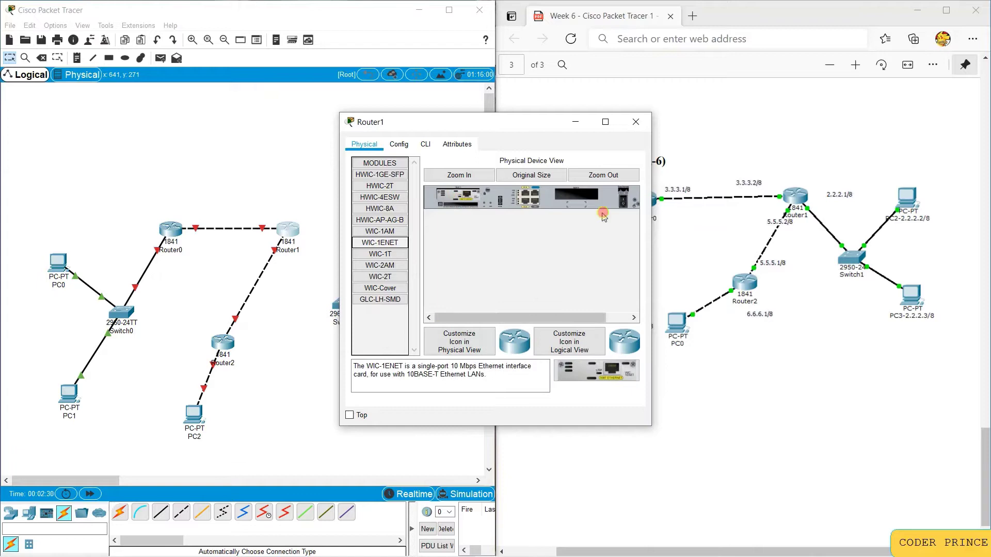
{"action": "left_click", "coordinate": [625, 204]}
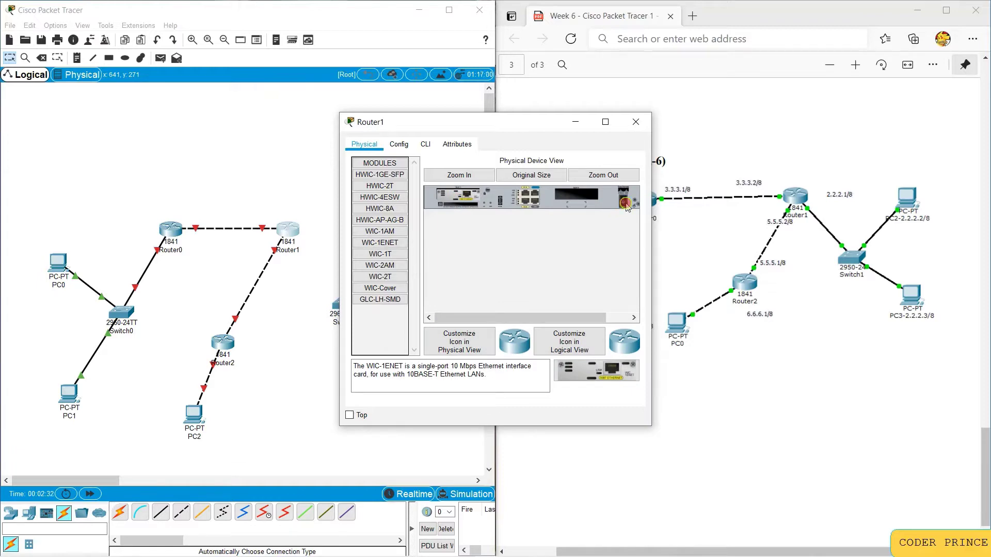
{"action": "left_click", "coordinate": [635, 124]}
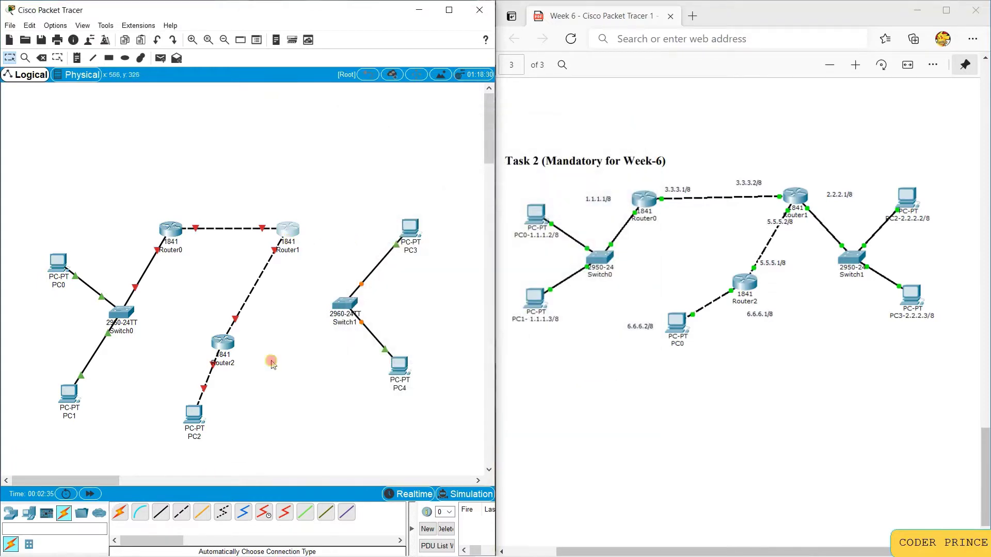
- Connect Router1 to Switch1 with an automatic connection through the added Ethernet module
{"action": "left_click", "coordinate": [119, 512]}
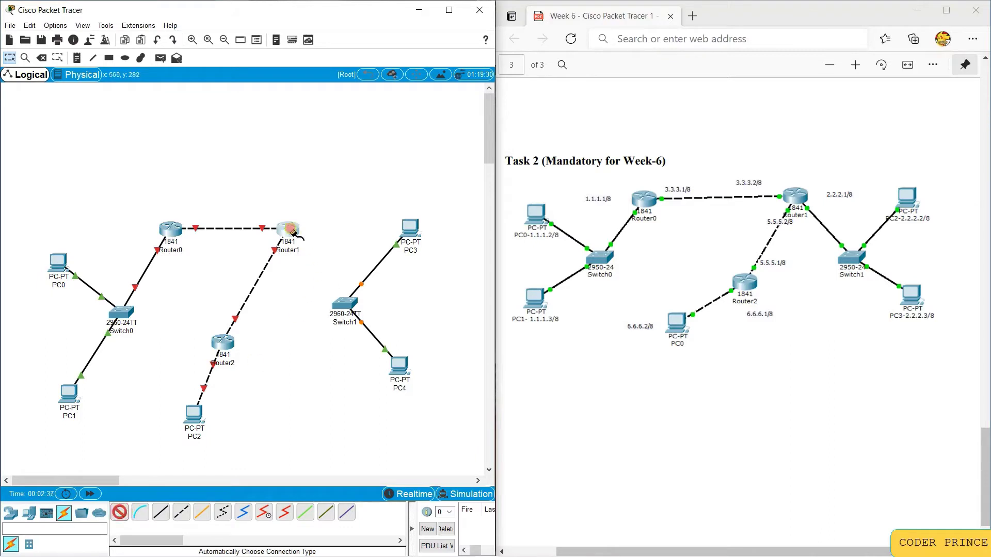
{"action": "left_click", "coordinate": [308, 254]}
{"action": "left_click", "coordinate": [342, 302]}
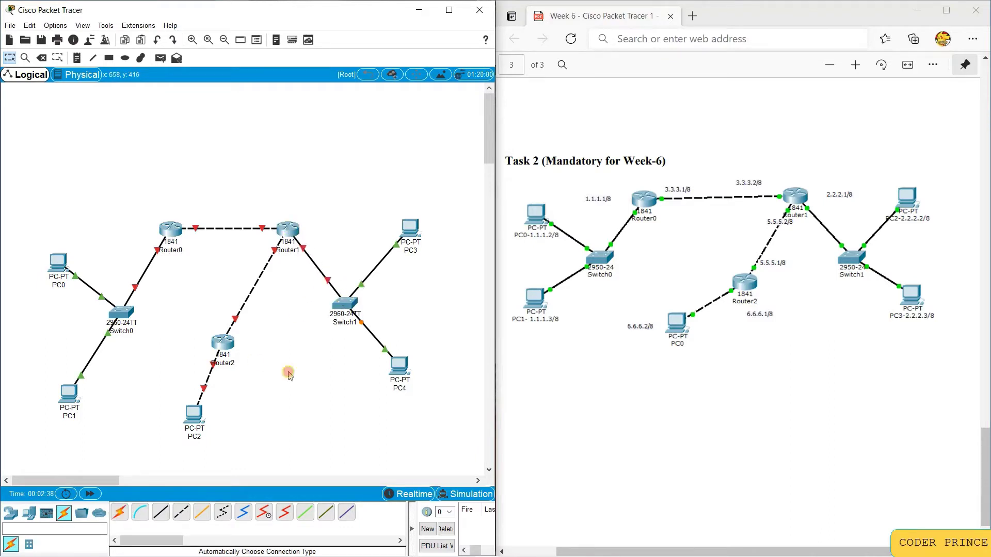
- Configure PC0 with static IPv4 address 1.1.1.2, subnet mask 255.0.0.0 and default gateway 1.1.1.1
{"action": "left_click", "coordinate": [54, 268]}
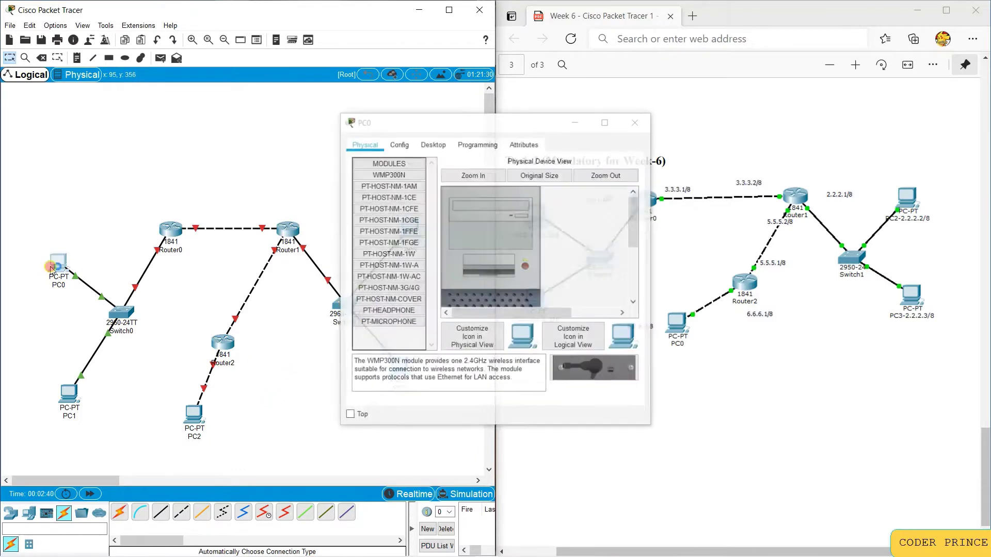
{"action": "left_click_drag", "start_coordinate": [524, 122], "coordinate": [223, 145]}
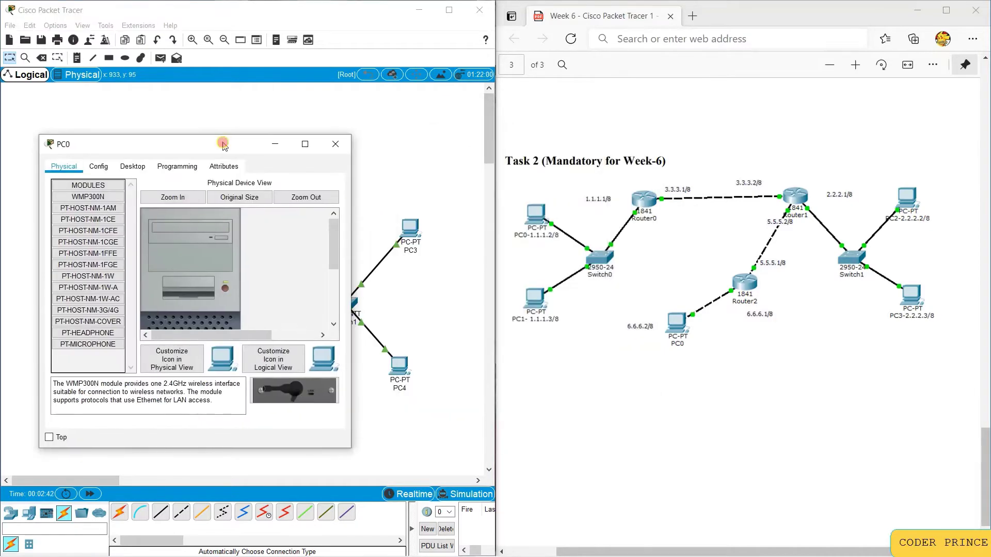
{"action": "left_click", "coordinate": [103, 167]}
{"action": "left_click", "coordinate": [156, 273]}
{"action": "left_click", "coordinate": [219, 285]}
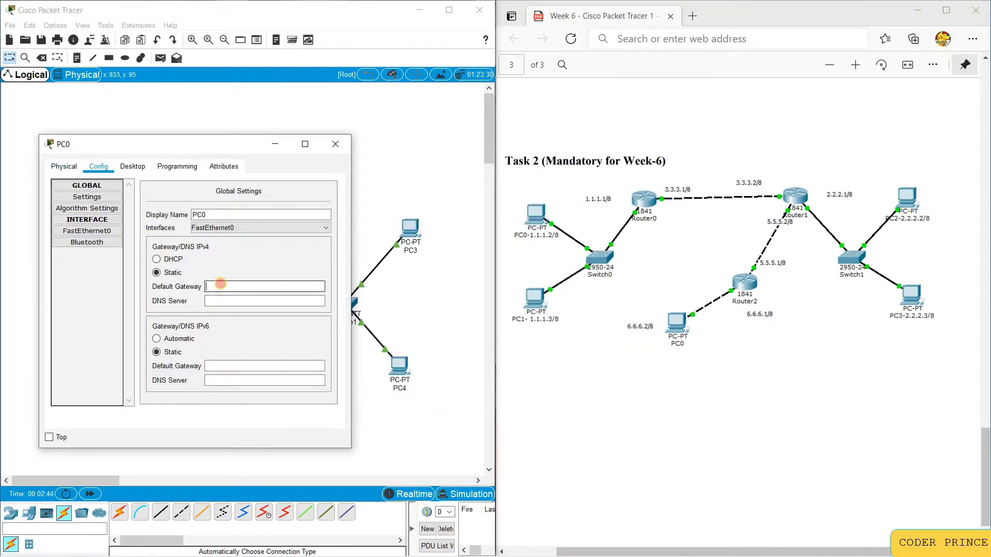
{"action": "left_click", "coordinate": [133, 166]}
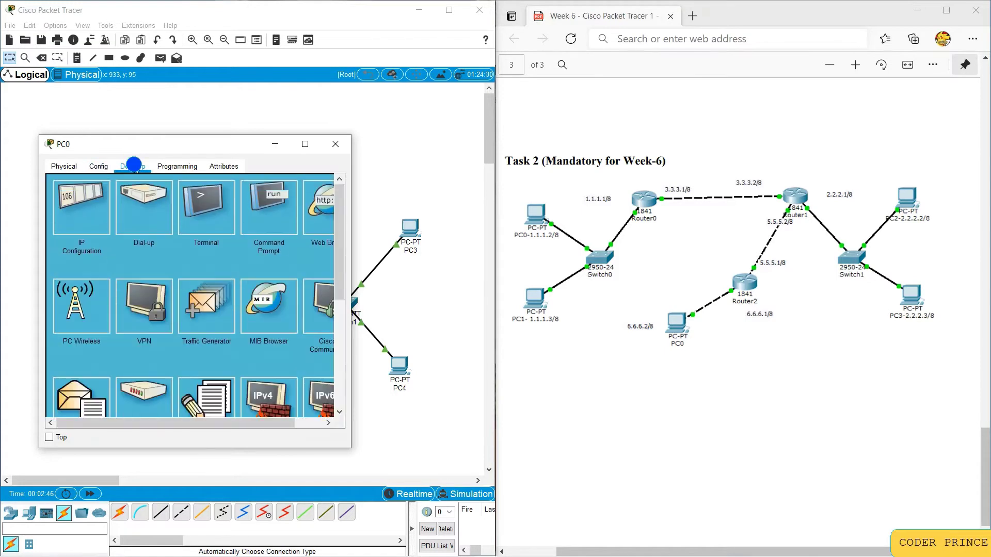
{"action": "left_click", "coordinate": [89, 229]}
{"action": "left_click", "coordinate": [172, 244]}
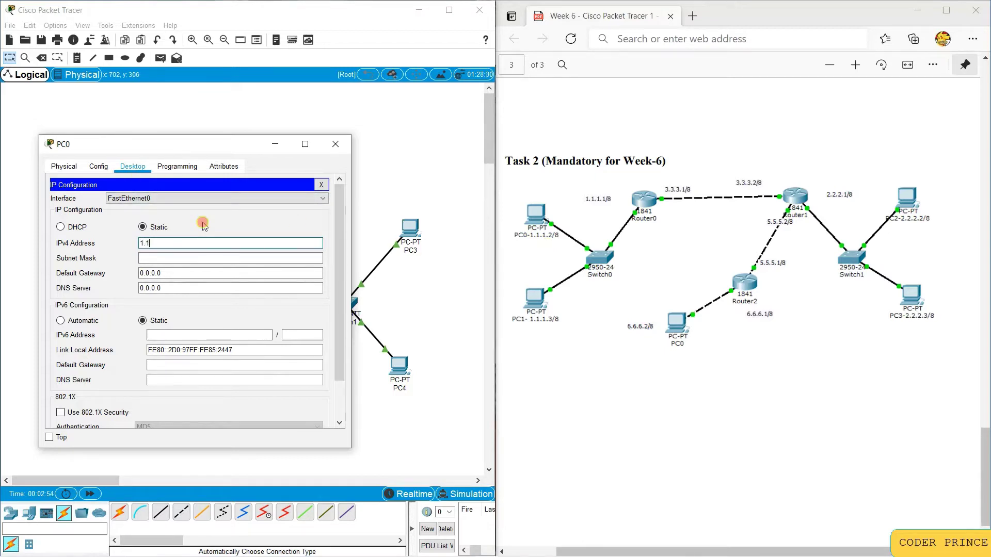
{"action": "left_click", "coordinate": [161, 259]}
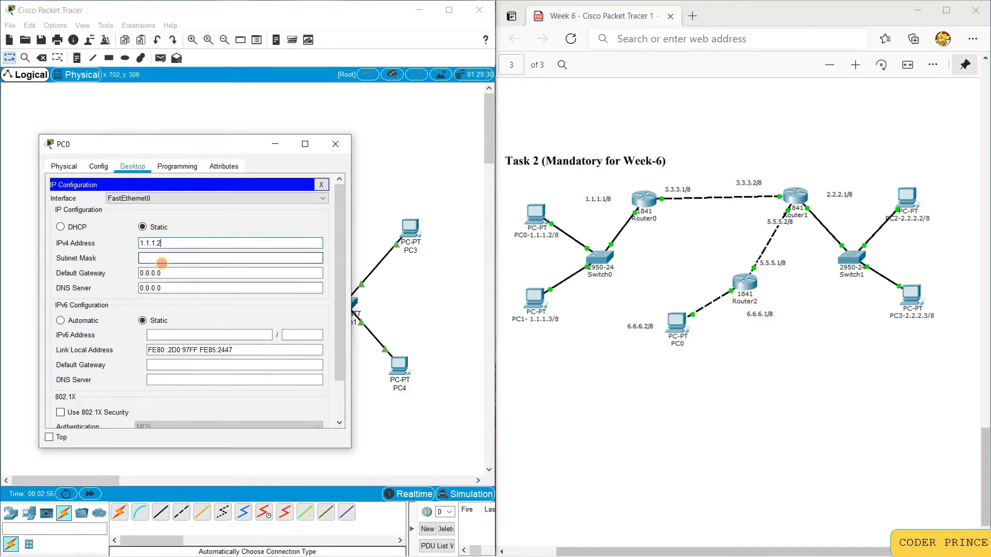
{"action": "left_click_drag", "start_coordinate": [230, 274], "coordinate": [141, 273]}
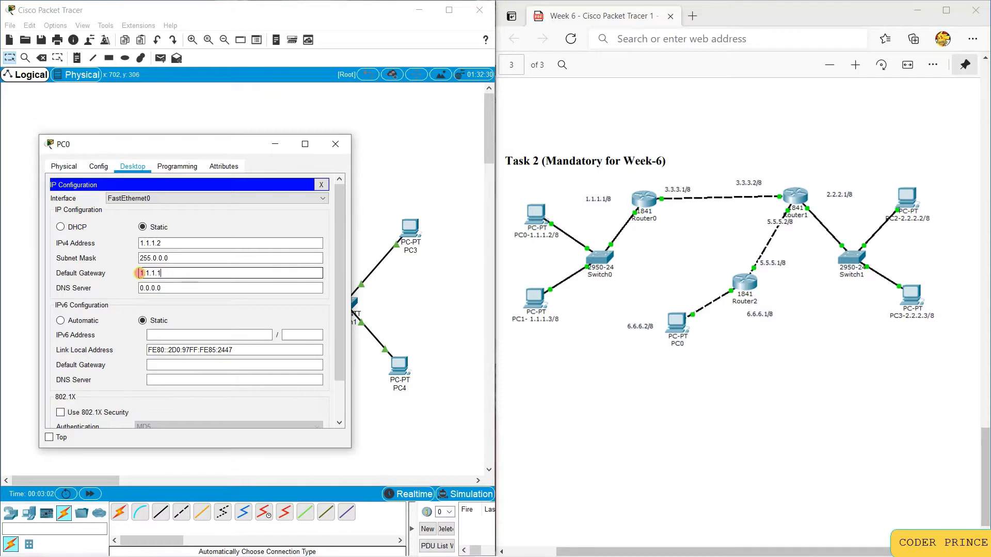
{"action": "left_click_drag", "start_coordinate": [188, 276], "coordinate": [106, 277]}
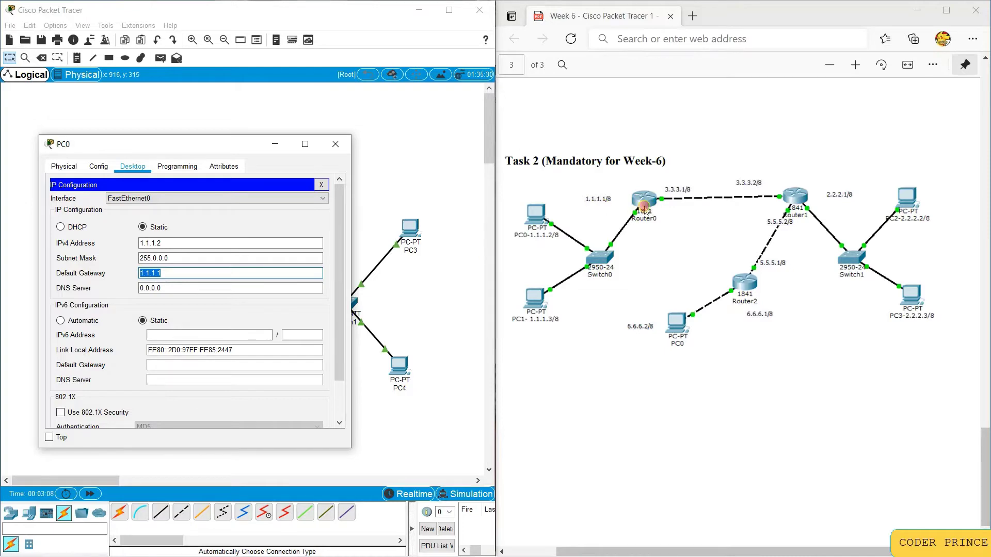
{"action": "left_click", "coordinate": [336, 144]}
- Configure PC1 with static IPv4 address 1.1.1.3, subnet mask 255.0.0.0 and default gateway 1.1.1.1
{"action": "left_click", "coordinate": [67, 398]}
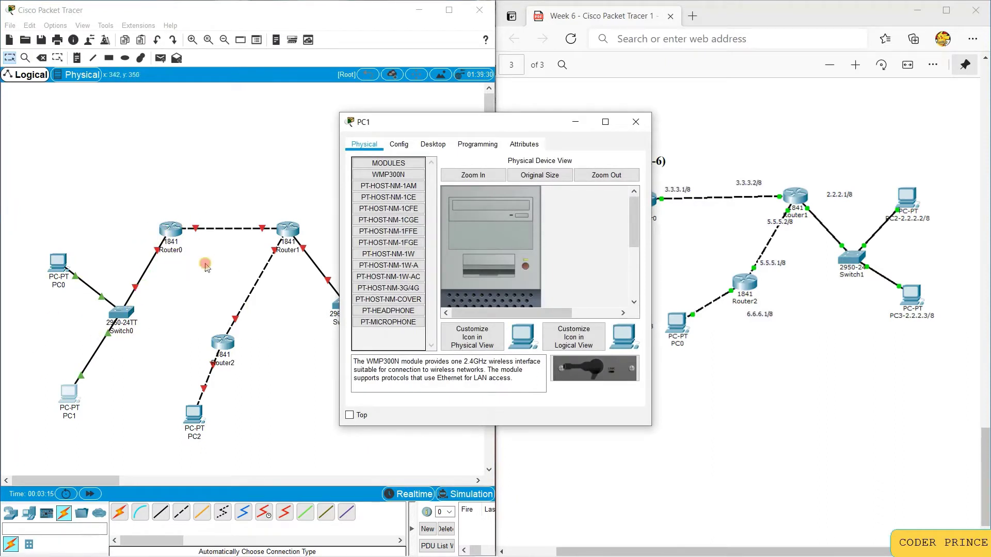
{"action": "left_click", "coordinate": [416, 144]}
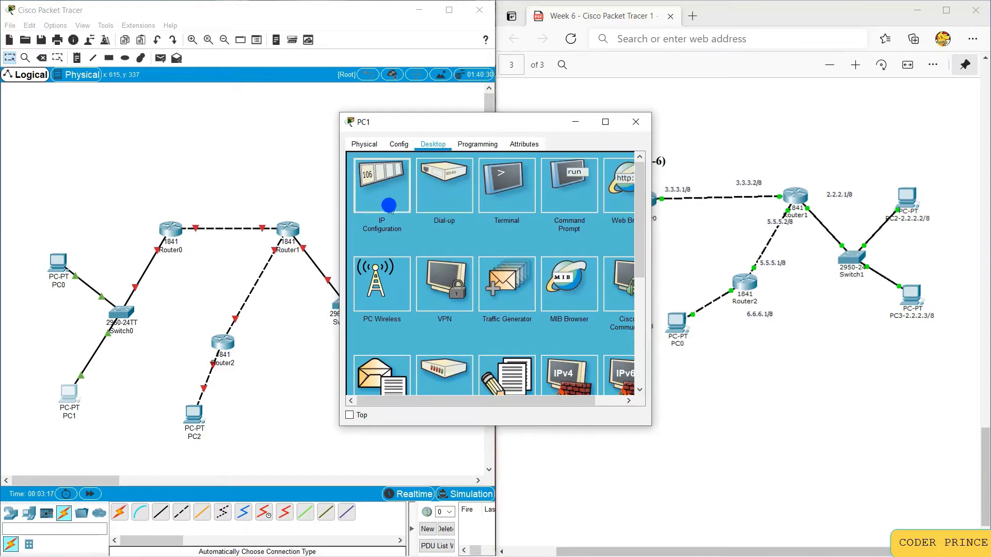
{"action": "left_click", "coordinate": [387, 206]}
{"action": "left_click_drag", "start_coordinate": [431, 123], "coordinate": [224, 141]}
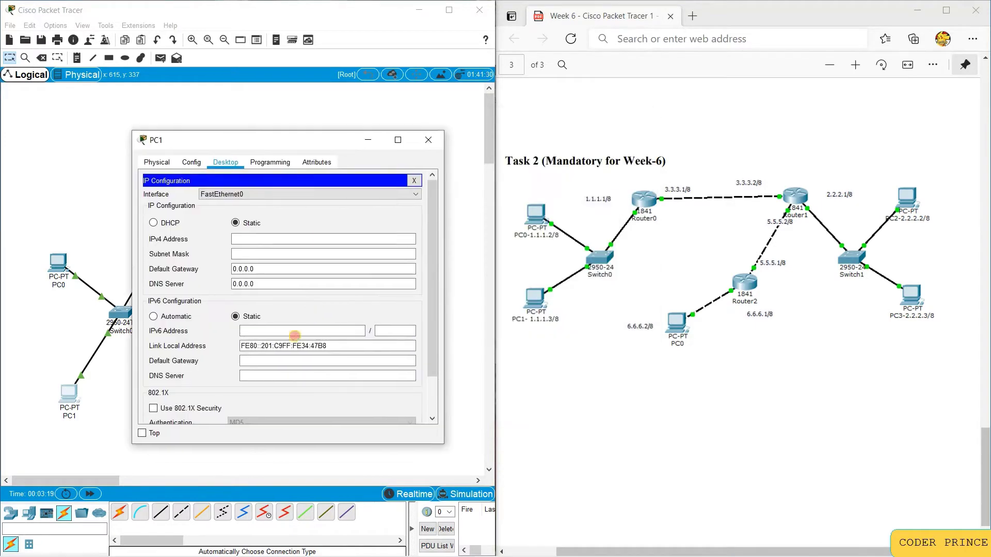
{"action": "left_click", "coordinate": [251, 241]}
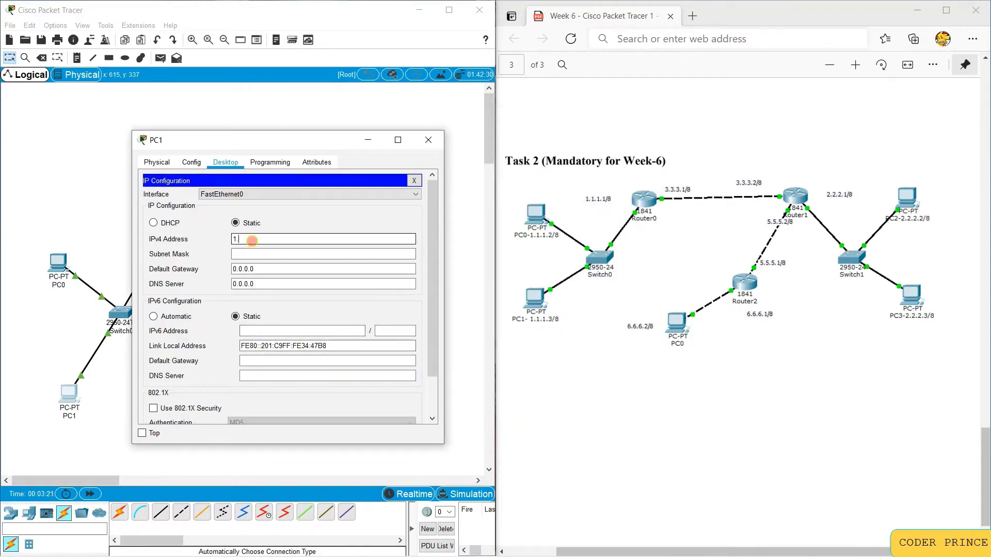
{"action": "type", "text": "1.1.1.3"}
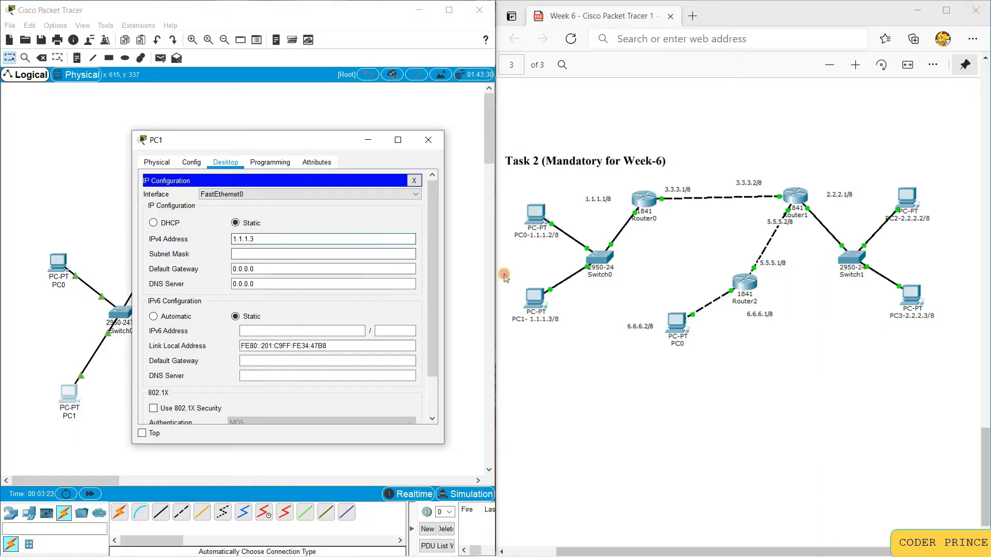
{"action": "left_click", "coordinate": [383, 255]}
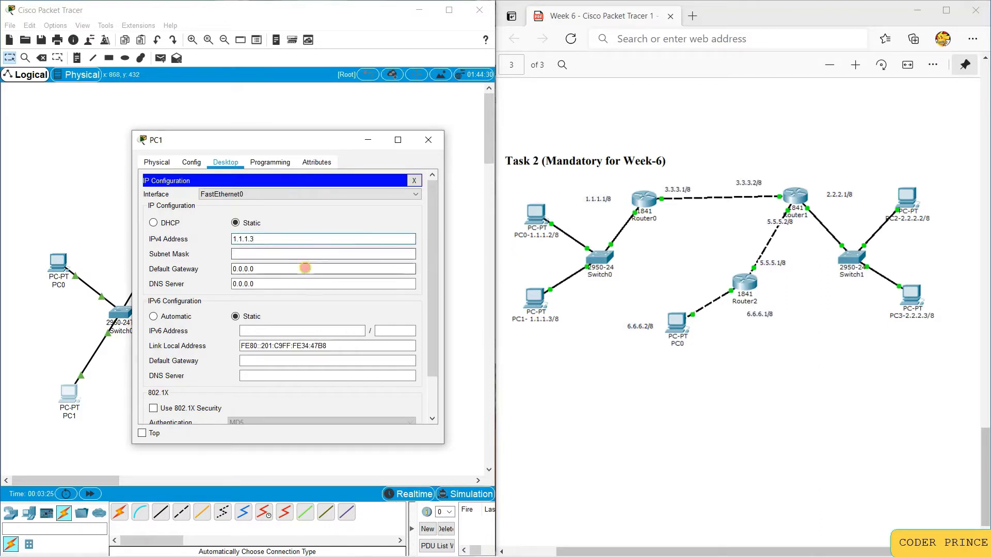
{"action": "key", "text": "Tab"}
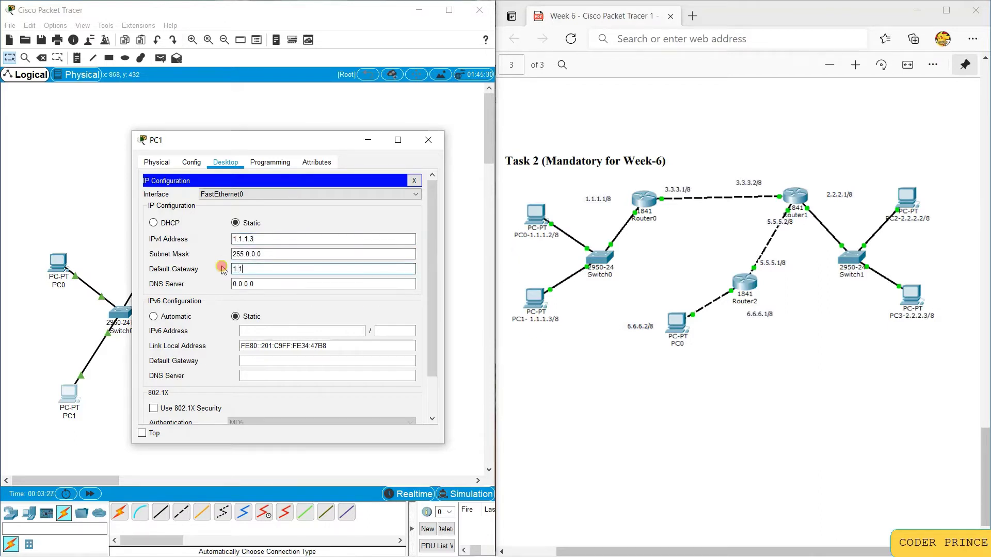
{"action": "left_click", "coordinate": [428, 140]}
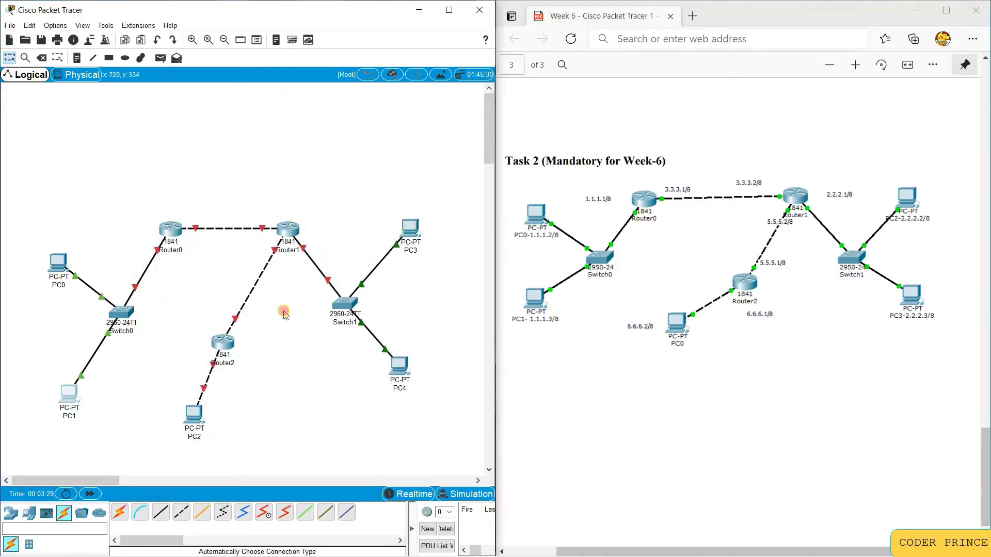
- Configure PC2 with static IPv4 address 6.6.6.2, subnet mask 255.0.0.0 and default gateway 6.6.6.1
{"action": "left_click", "coordinate": [199, 417]}
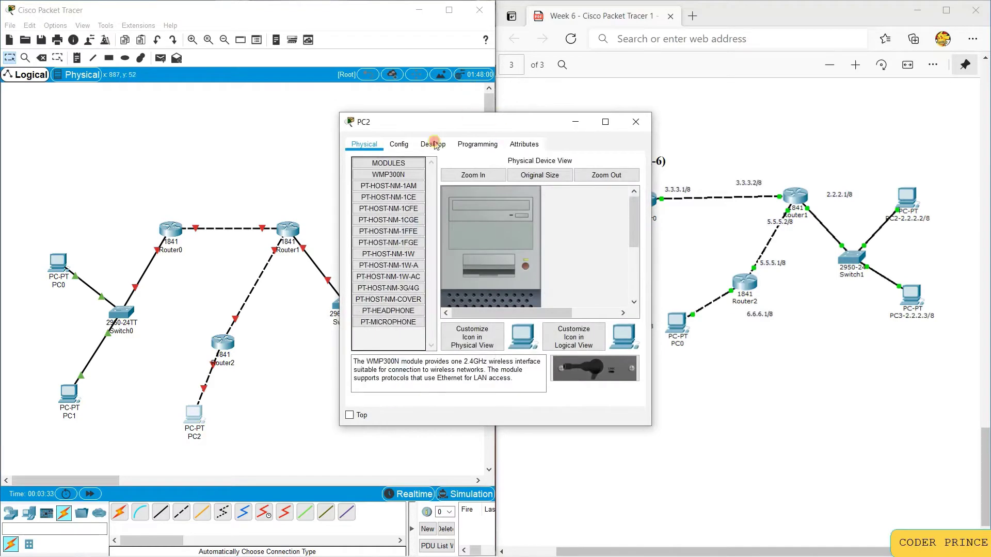
{"action": "left_click", "coordinate": [400, 145]}
{"action": "left_click", "coordinate": [432, 145]}
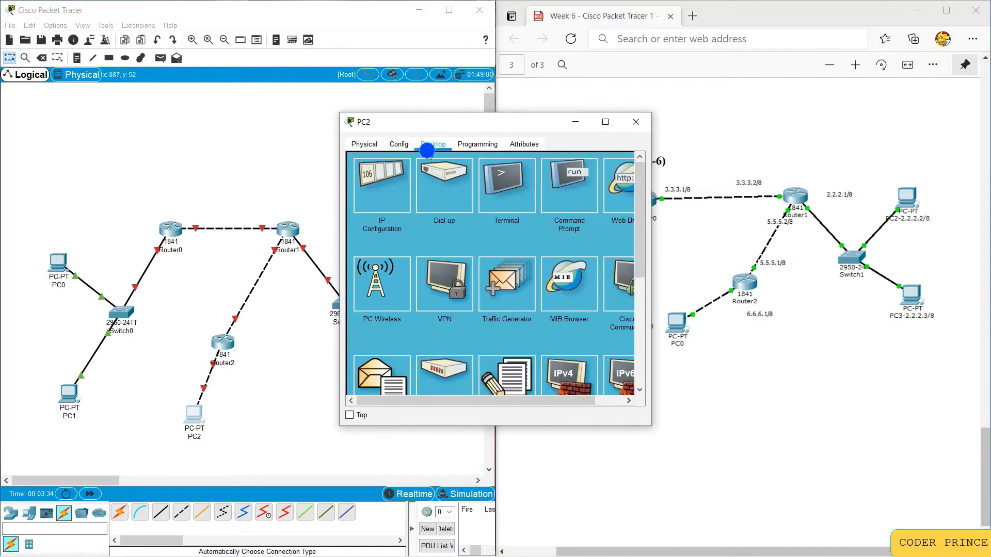
{"action": "left_click", "coordinate": [383, 194]}
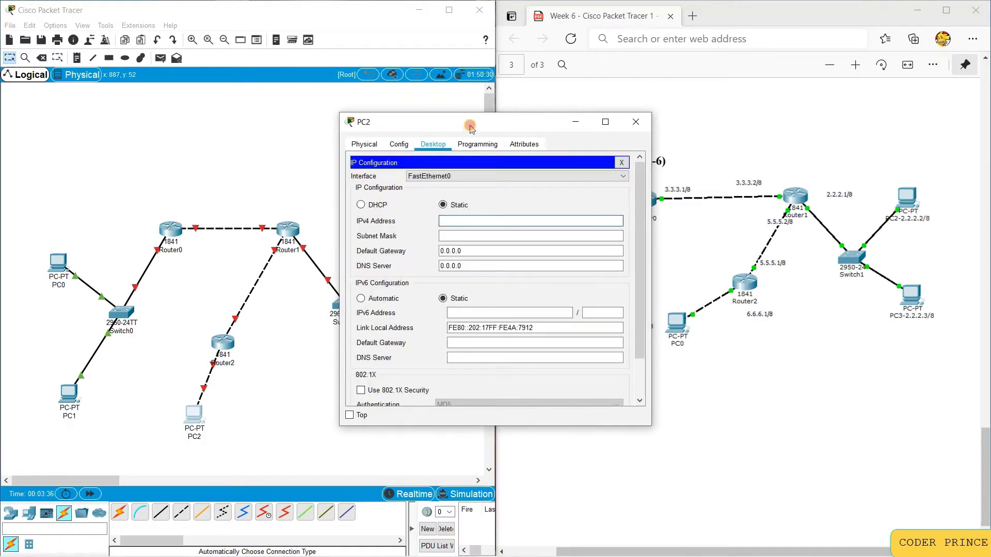
{"action": "left_click_drag", "start_coordinate": [470, 124], "coordinate": [360, 122]}
{"action": "left_click", "coordinate": [401, 215]}
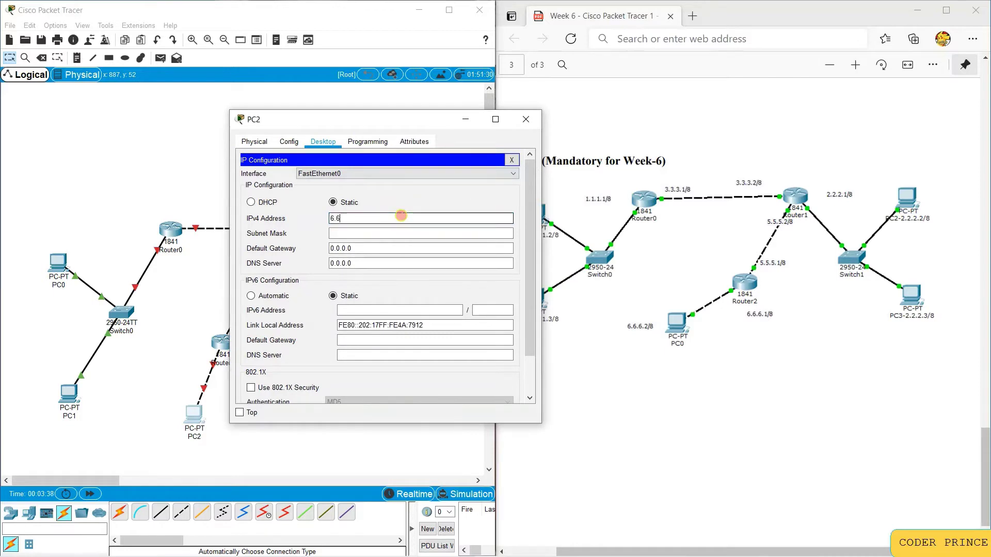
{"action": "left_click", "coordinate": [360, 237]}
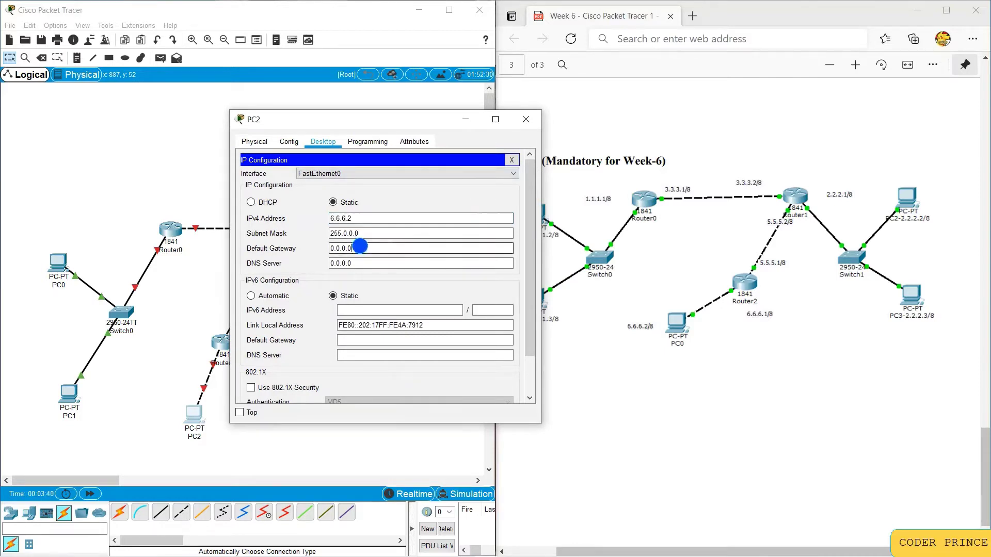
{"action": "key", "text": "Tab"}
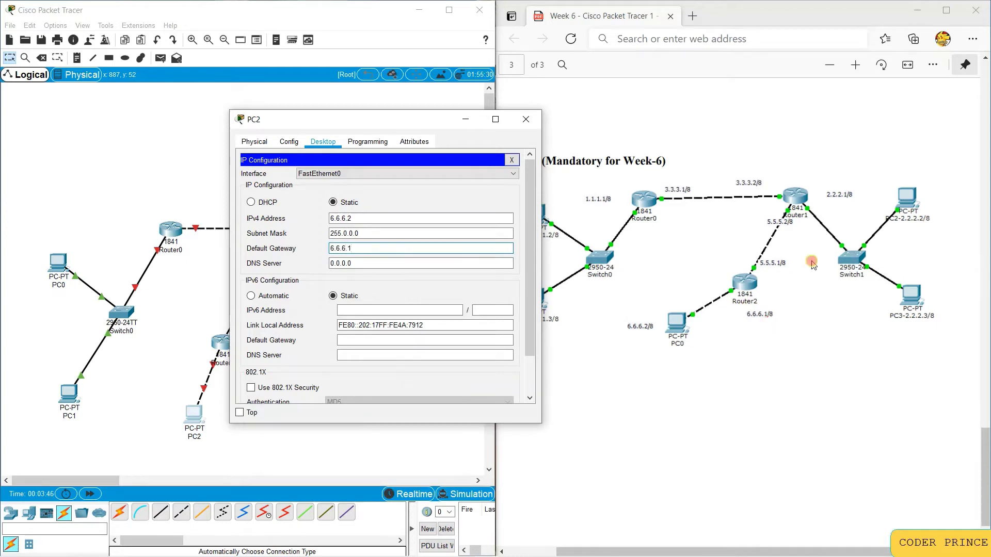
{"action": "left_click", "coordinate": [526, 119]}
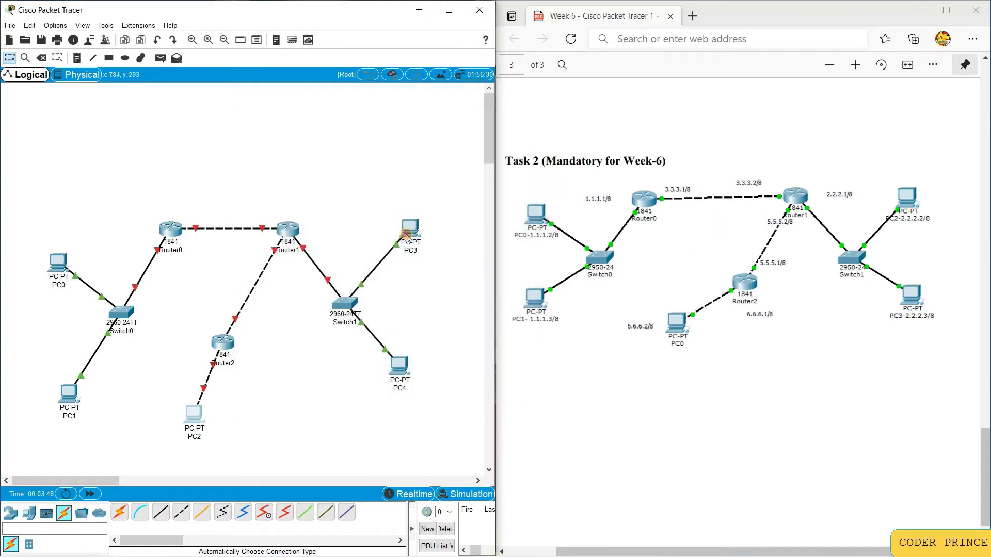
- Configure PC4 with static IPv4 address 2.2.2.3, subnet mask 255.0.0.0 and default gateway 2.2.2.1
{"action": "left_click", "coordinate": [403, 370]}
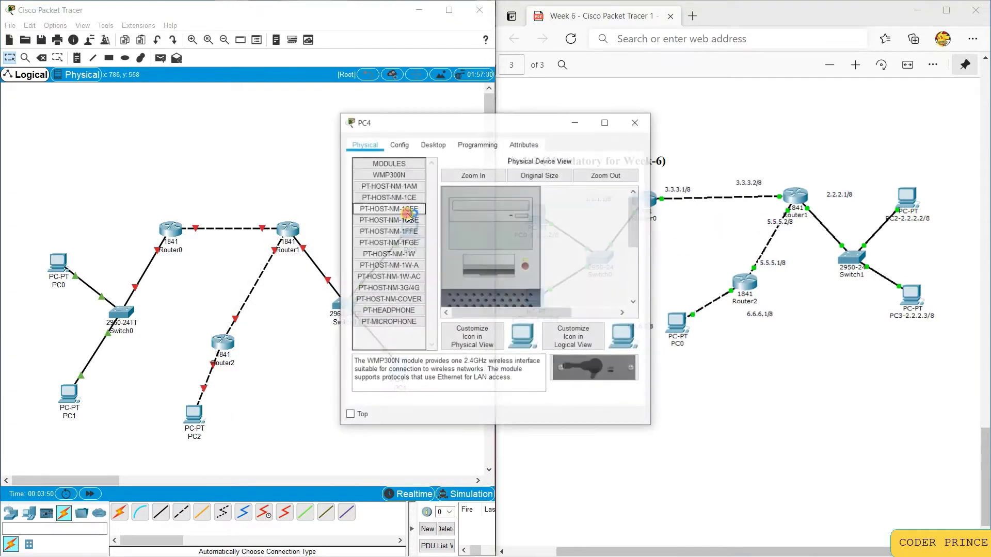
{"action": "left_click", "coordinate": [433, 144]}
{"action": "left_click", "coordinate": [383, 188]}
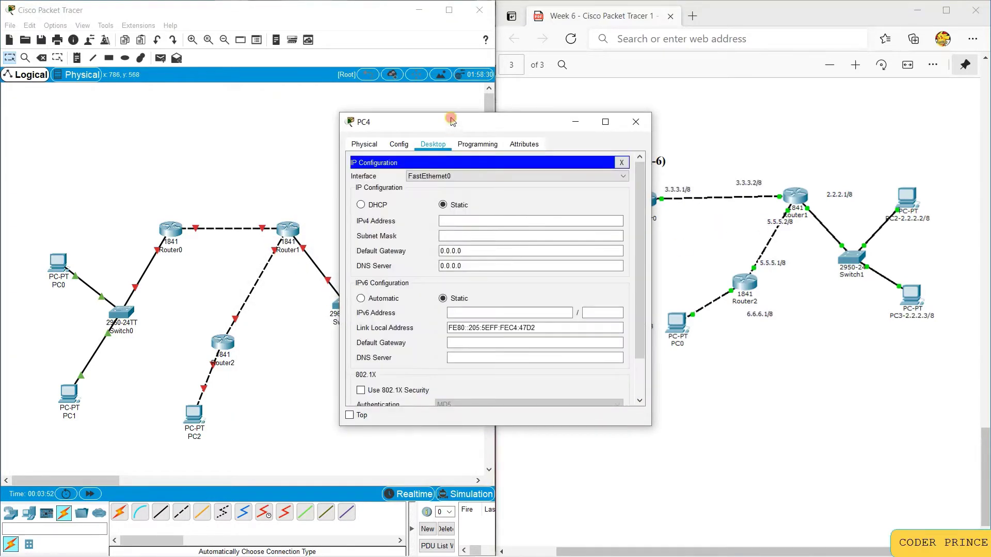
{"action": "left_click_drag", "start_coordinate": [451, 120], "coordinate": [279, 123]}
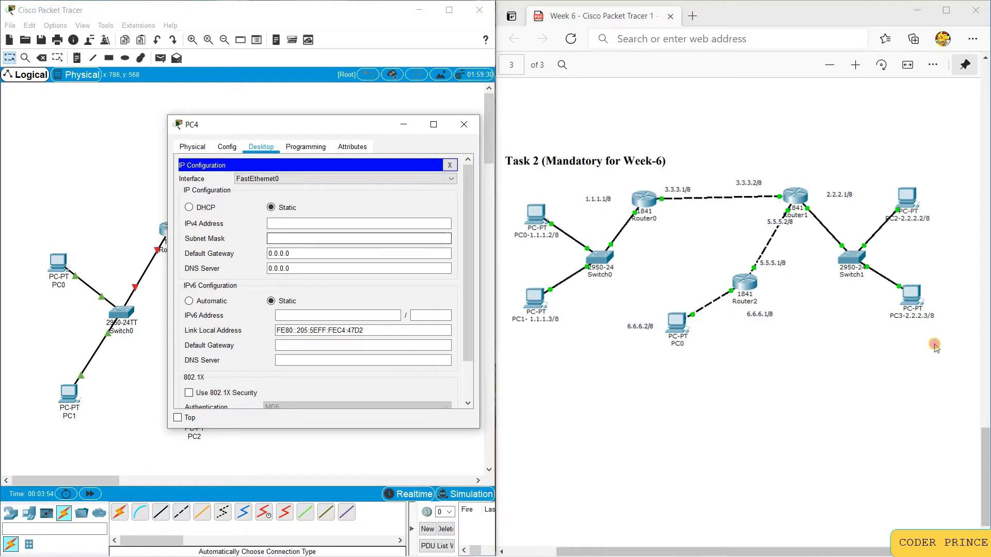
{"action": "left_click", "coordinate": [364, 221]}
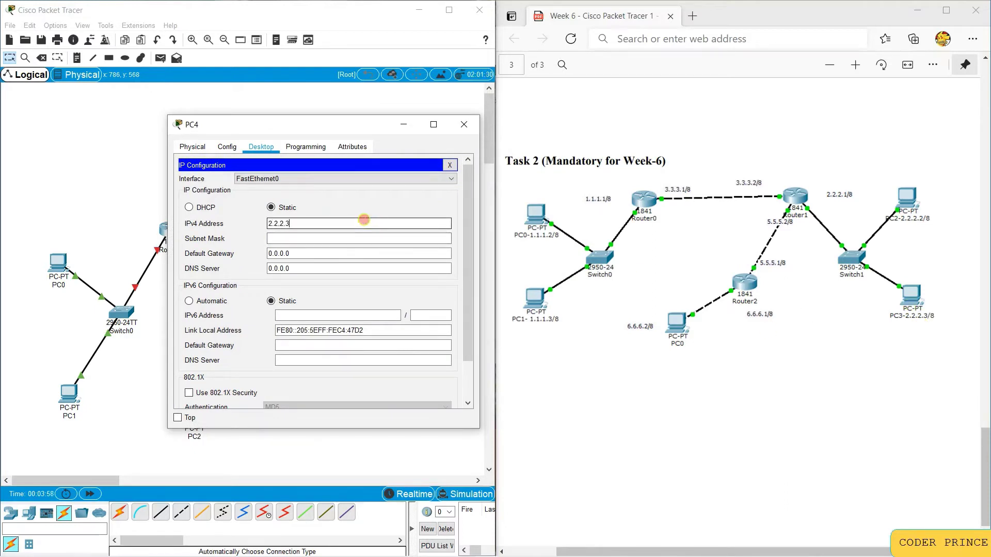
{"action": "left_click_drag", "start_coordinate": [311, 250], "coordinate": [252, 248]}
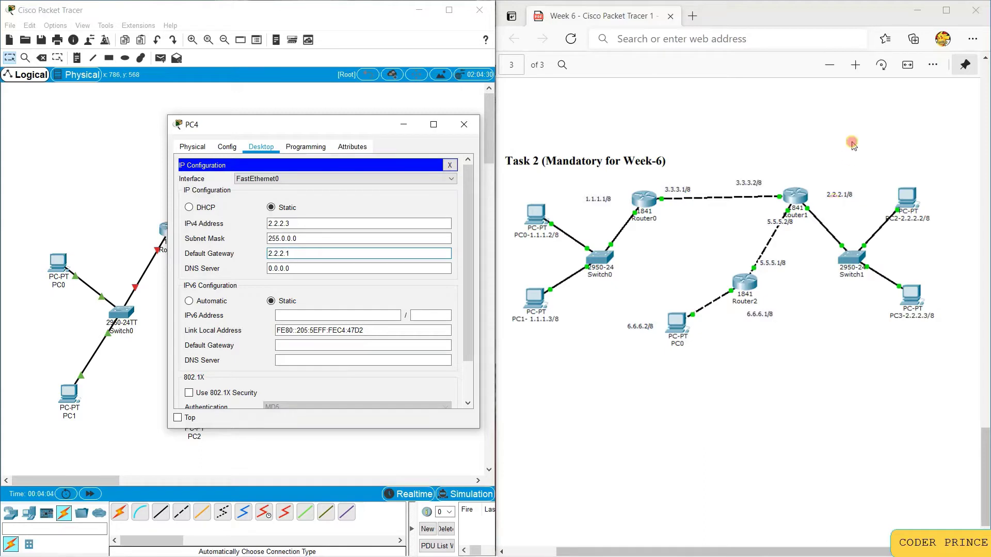
{"action": "left_click", "coordinate": [464, 124]}
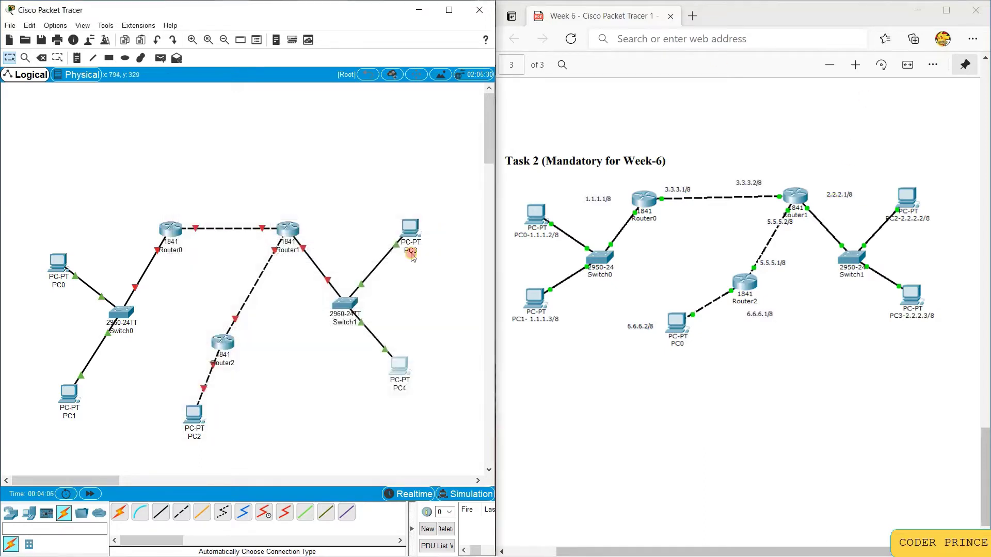
- Configure PC3 with static IPv4 address 2.2.2.2, subnet mask 255.0.0.0 and default gateway 2.2.2.1
{"action": "left_click", "coordinate": [410, 228]}
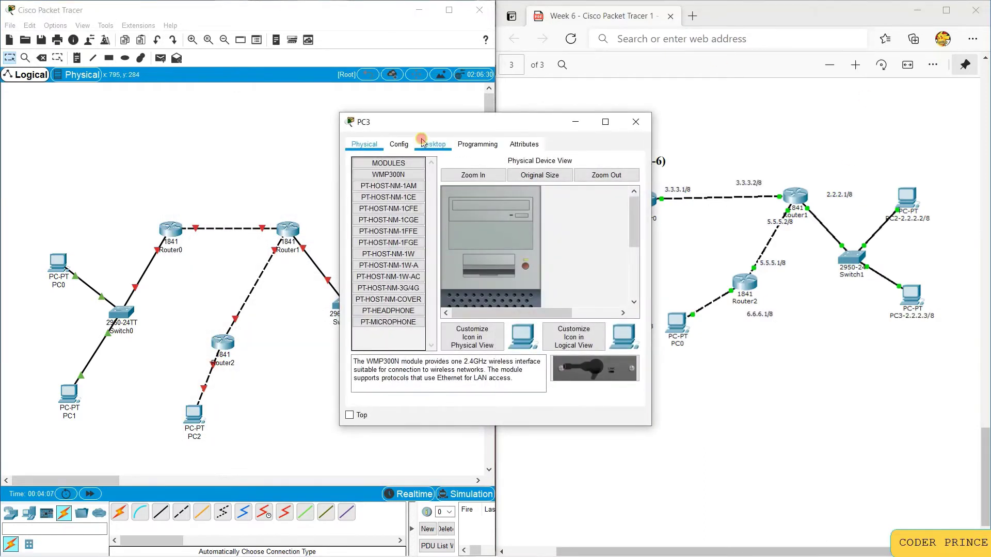
{"action": "left_click", "coordinate": [422, 143]}
{"action": "left_click", "coordinate": [376, 186]}
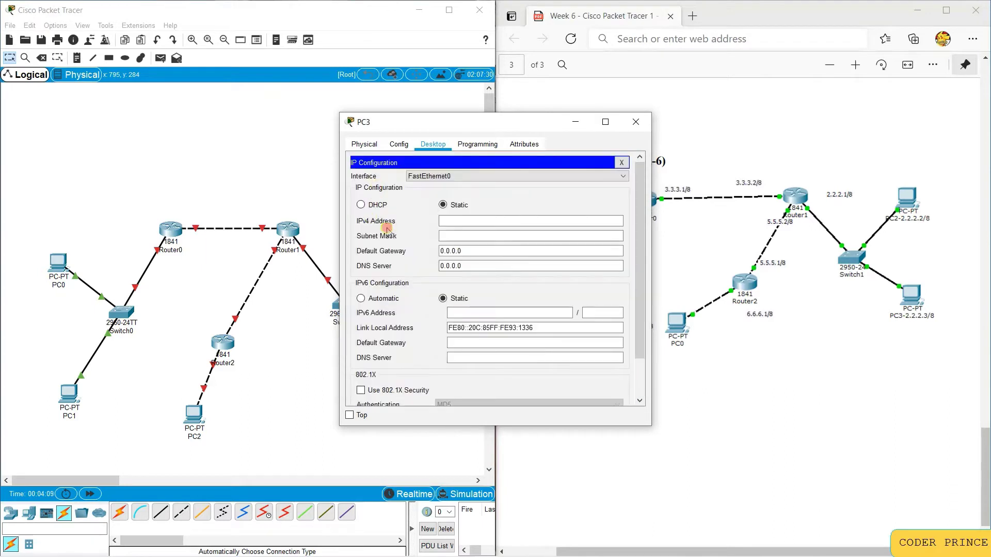
{"action": "left_click", "coordinate": [469, 223]}
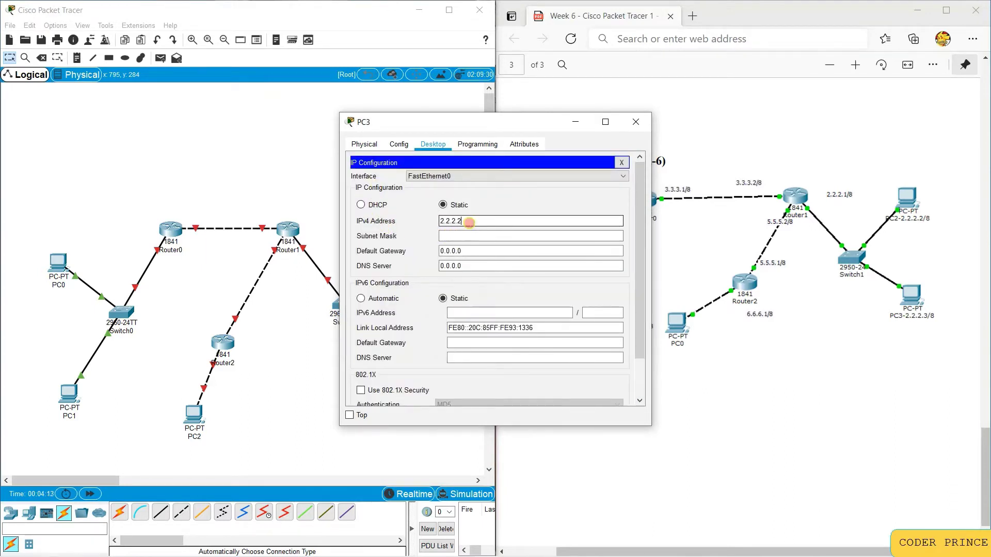
{"action": "key", "text": "Tab"}
{"action": "key", "text": "Tab"}
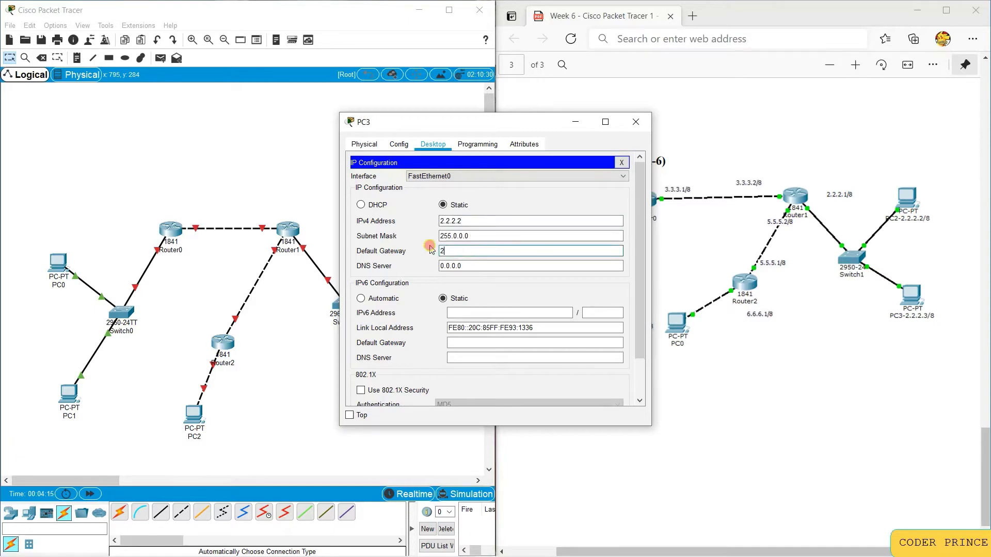
{"action": "type", "text": "2.2.2.1"}
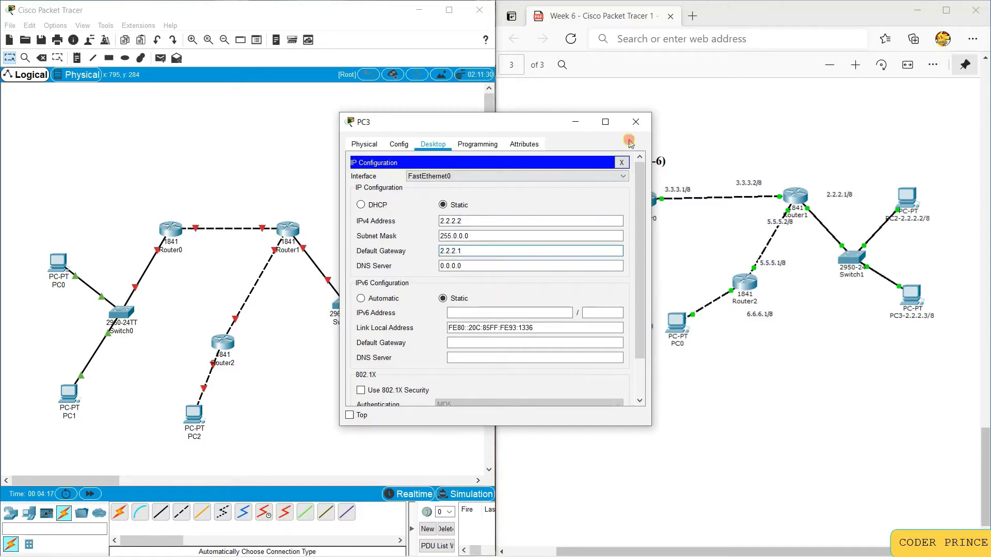
{"action": "left_click", "coordinate": [636, 122]}
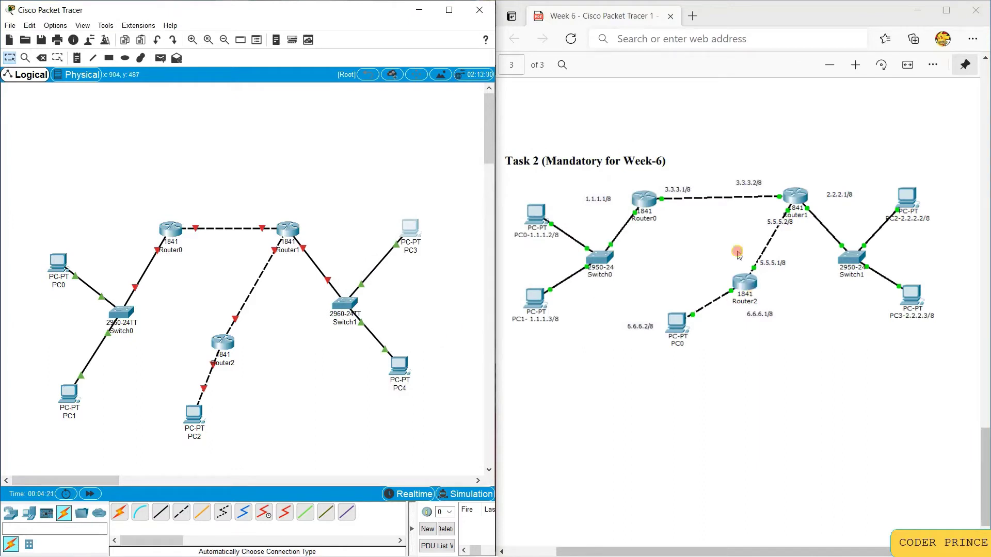
- Enable Router0's FastEthernet0/0 interface and give it IPv4 address 1.1.1.1 with subnet mask 255.0.0.0
{"action": "left_click", "coordinate": [169, 228]}
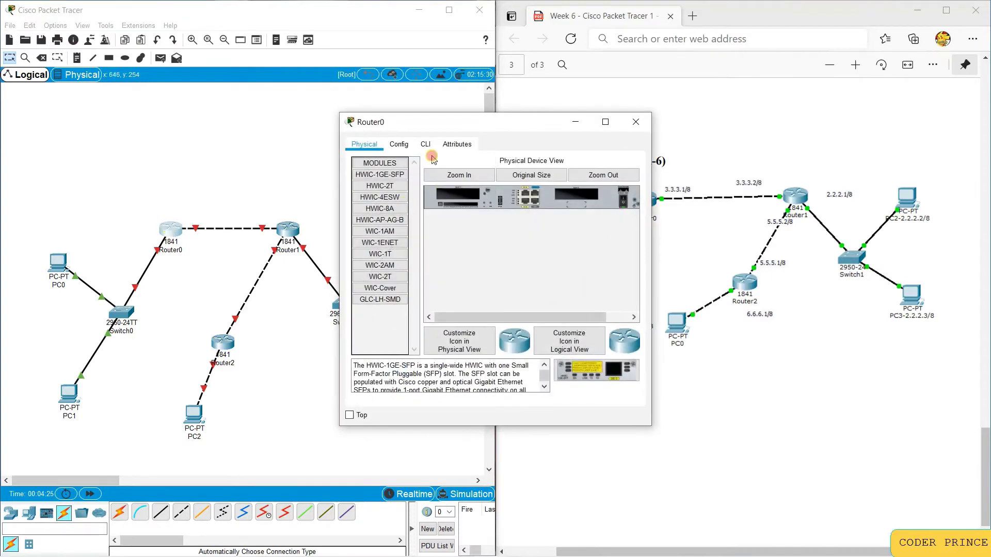
{"action": "left_click_drag", "start_coordinate": [513, 128], "coordinate": [367, 119]}
{"action": "left_click", "coordinate": [258, 135]}
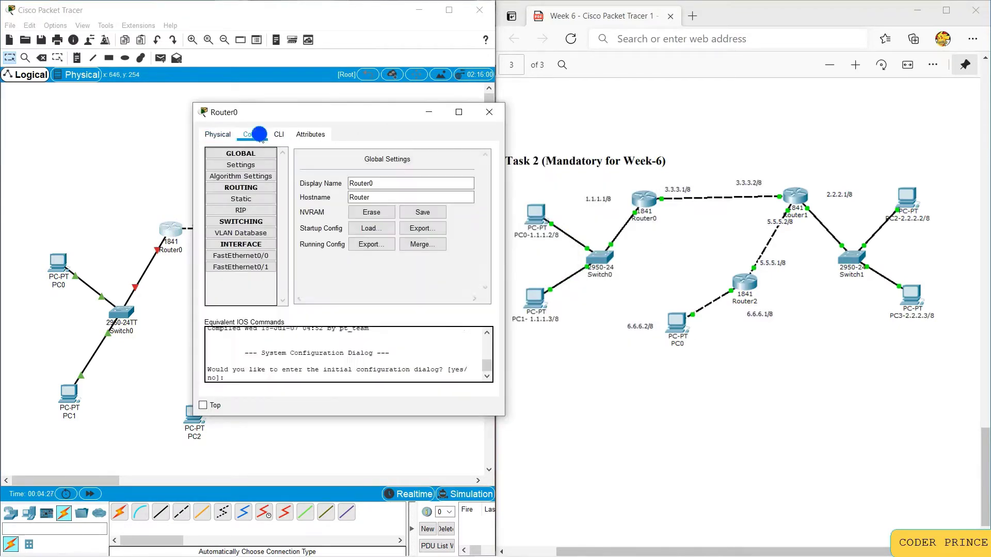
{"action": "left_click", "coordinate": [255, 257]}
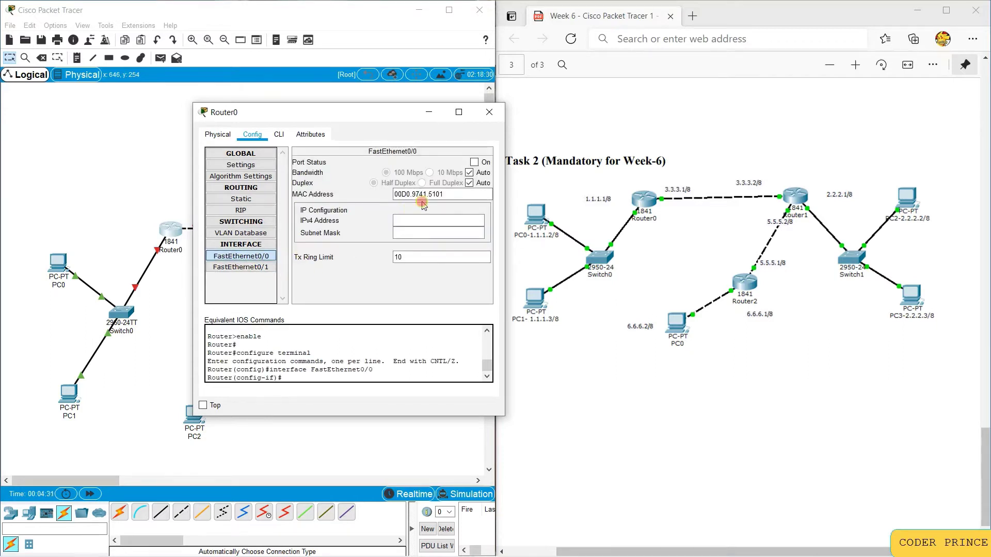
{"action": "left_click", "coordinate": [475, 162]}
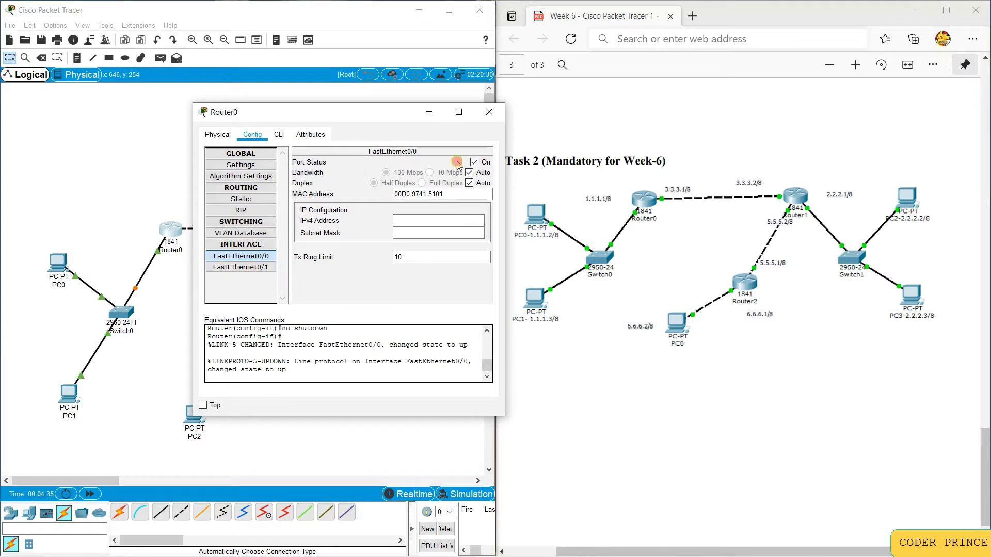
{"action": "left_click", "coordinate": [411, 221]}
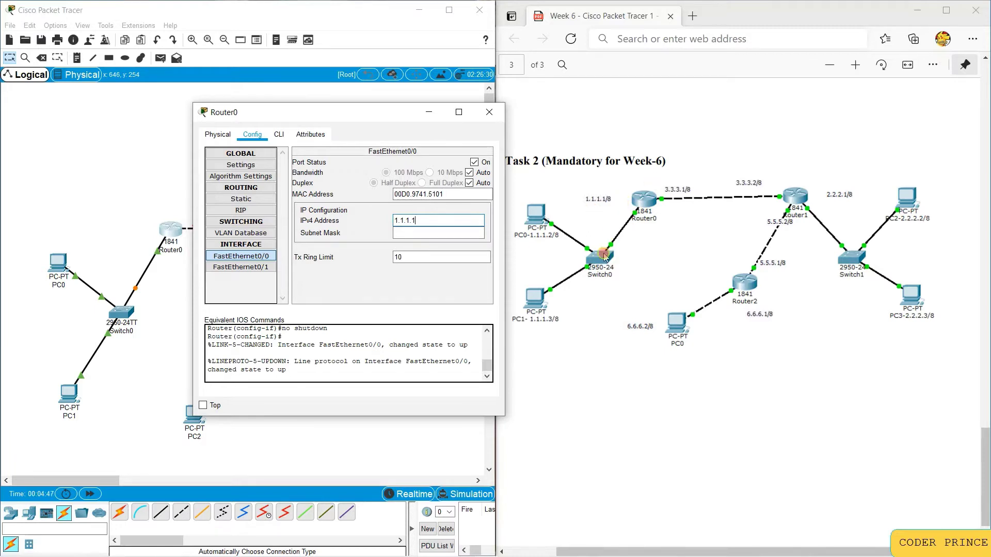
{"action": "left_click", "coordinate": [427, 233]}
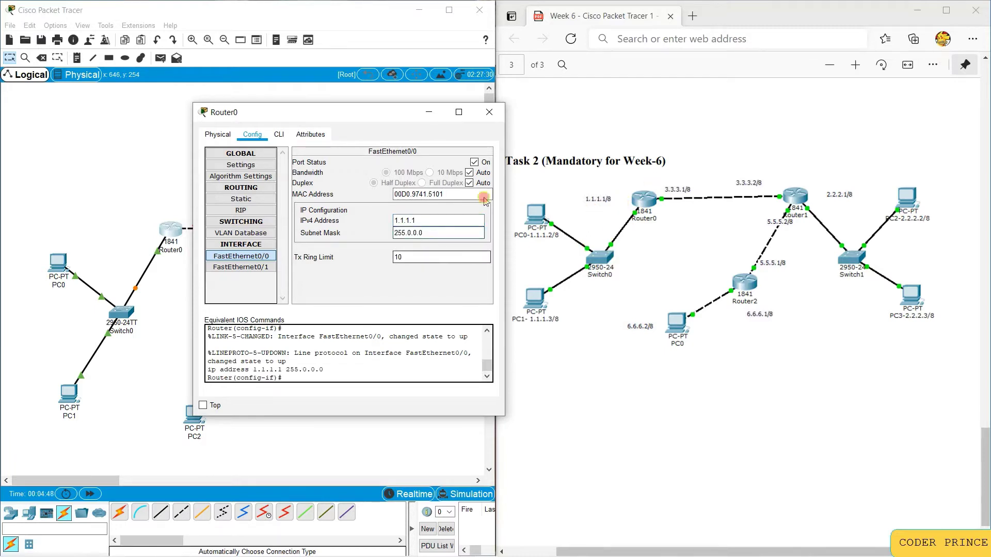
- Give Router0's FastEthernet0/1 interface IPv4 address 3.3.3.1 and enable the port
{"action": "left_click", "coordinate": [241, 268]}
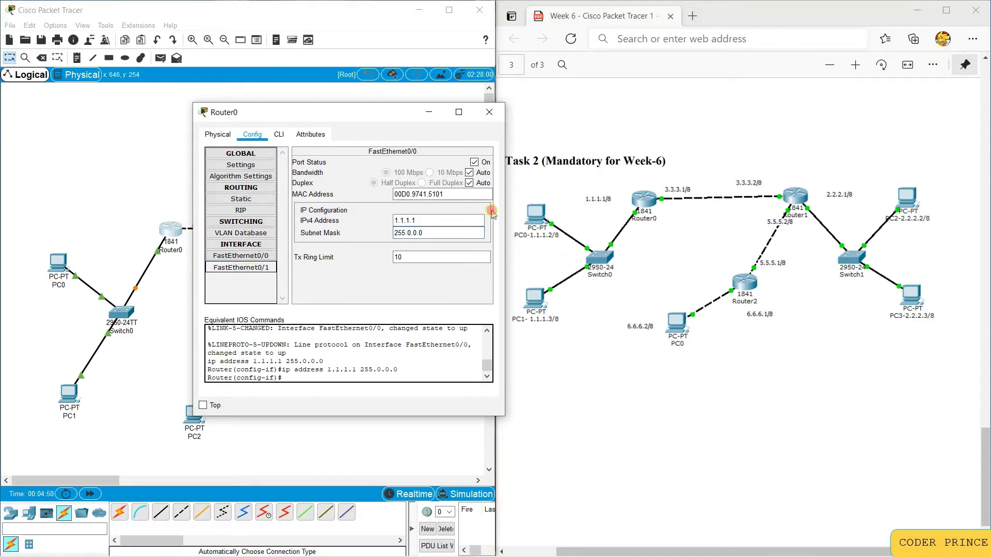
{"action": "left_click", "coordinate": [416, 221]}
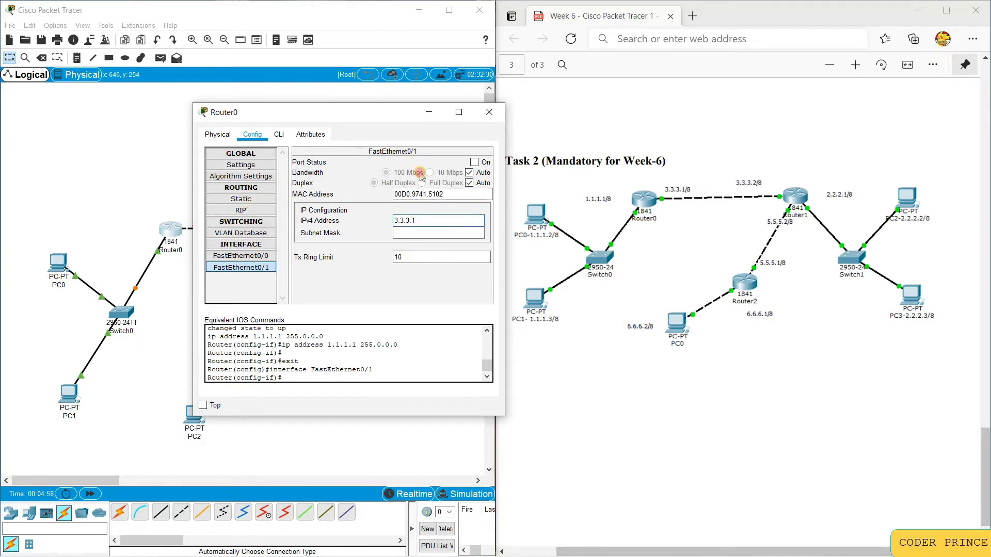
{"action": "left_click", "coordinate": [476, 162]}
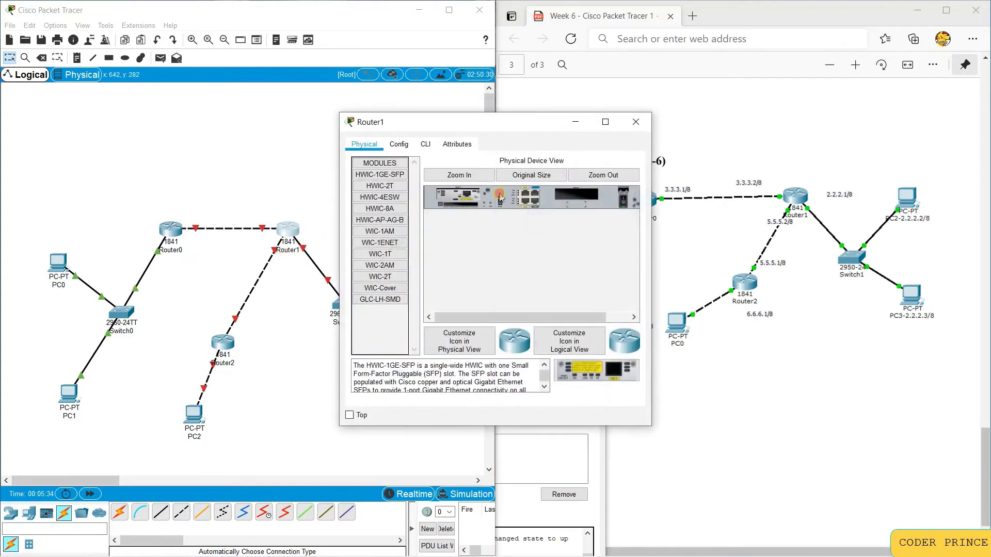
- Configure Router1's FastEthernet0/0 interface with IPv4 address 3.3.3.2 and subnet mask 255.0.0.0, and enable the port
{"action": "left_click", "coordinate": [399, 145]}
{"action": "left_click", "coordinate": [392, 266]}
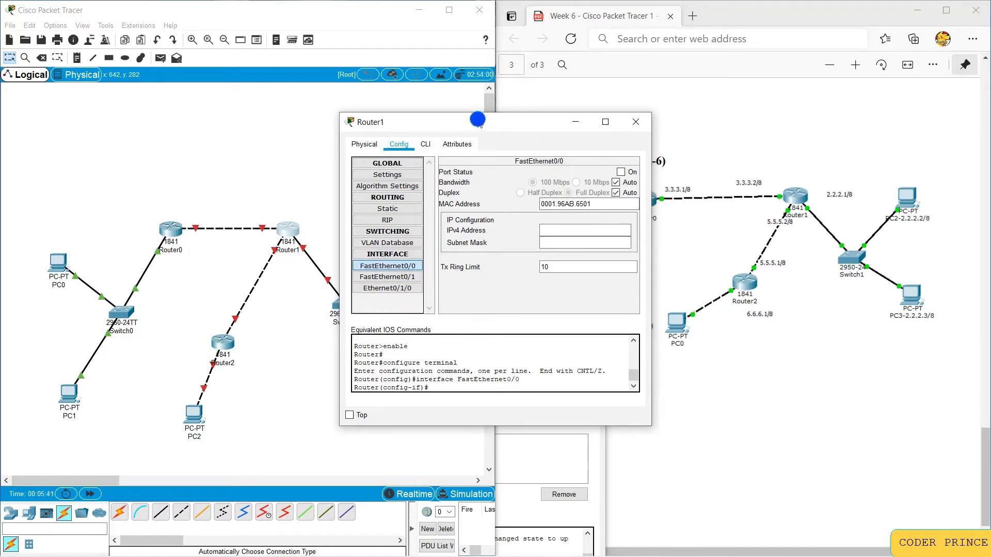
{"action": "left_click_drag", "start_coordinate": [477, 120], "coordinate": [253, 169]}
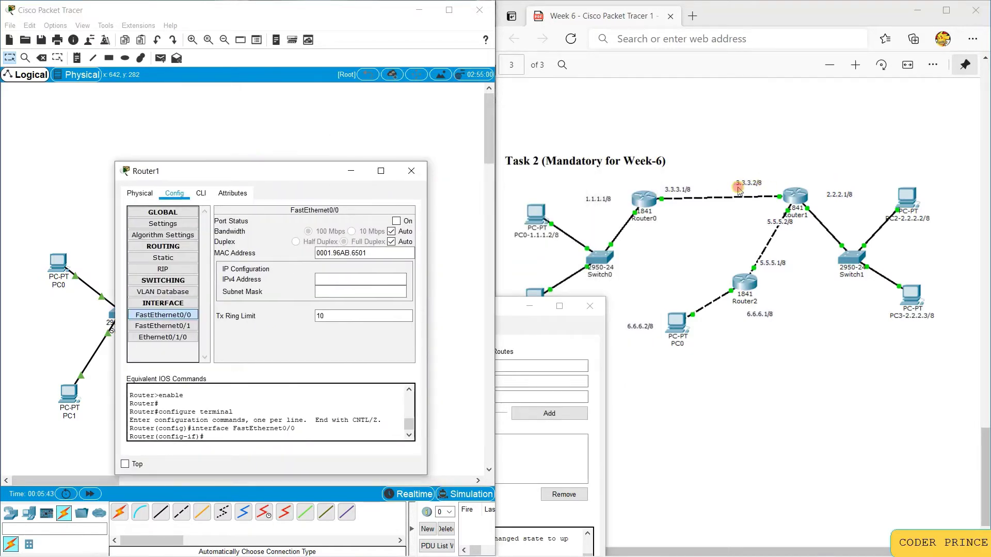
{"action": "left_click", "coordinate": [362, 279]}
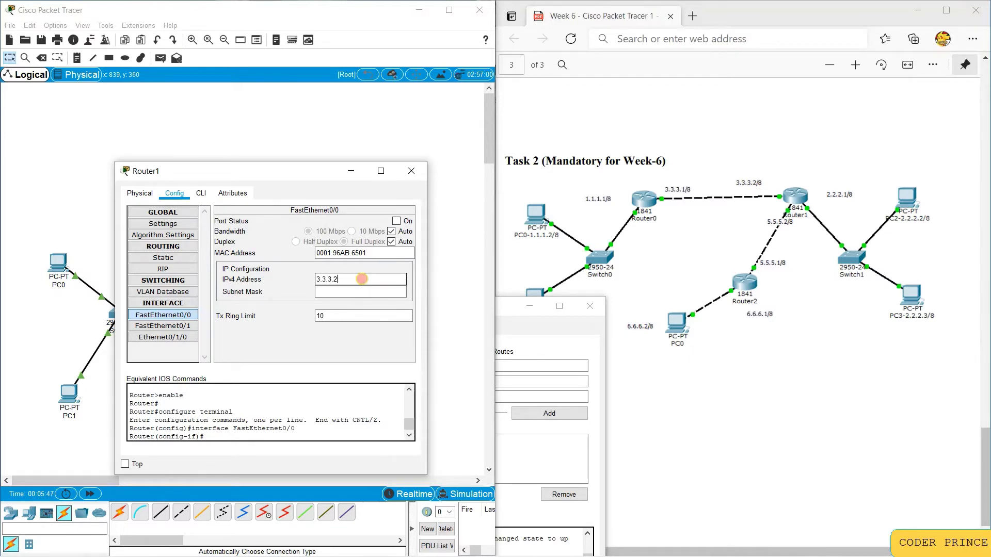
{"action": "left_click", "coordinate": [396, 221]}
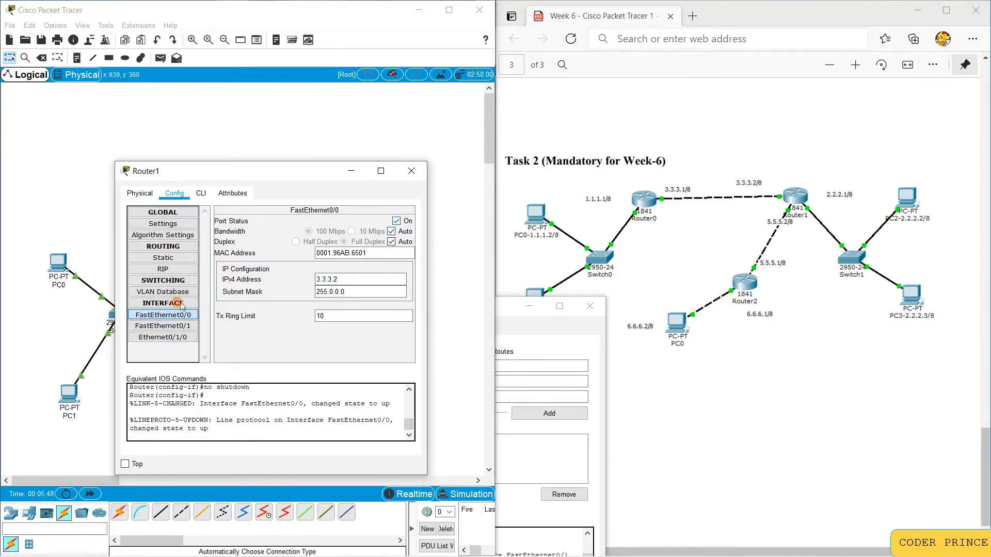
- Assign IPv4 address 5.5.5.2 with subnet mask 255.0.0.0 to Router1's FastEthernet0/1 interface
{"action": "left_click", "coordinate": [162, 326]}
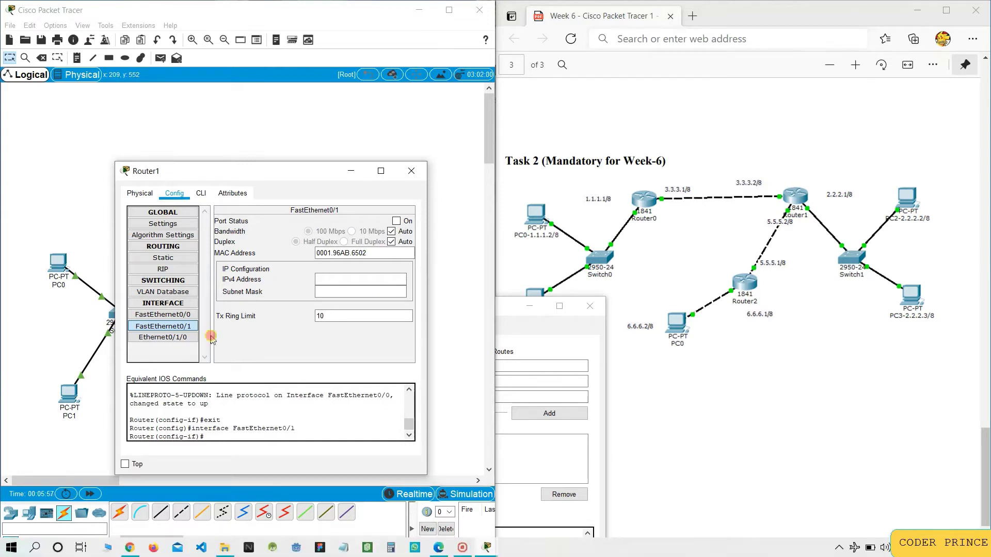
{"action": "left_click", "coordinate": [326, 284]}
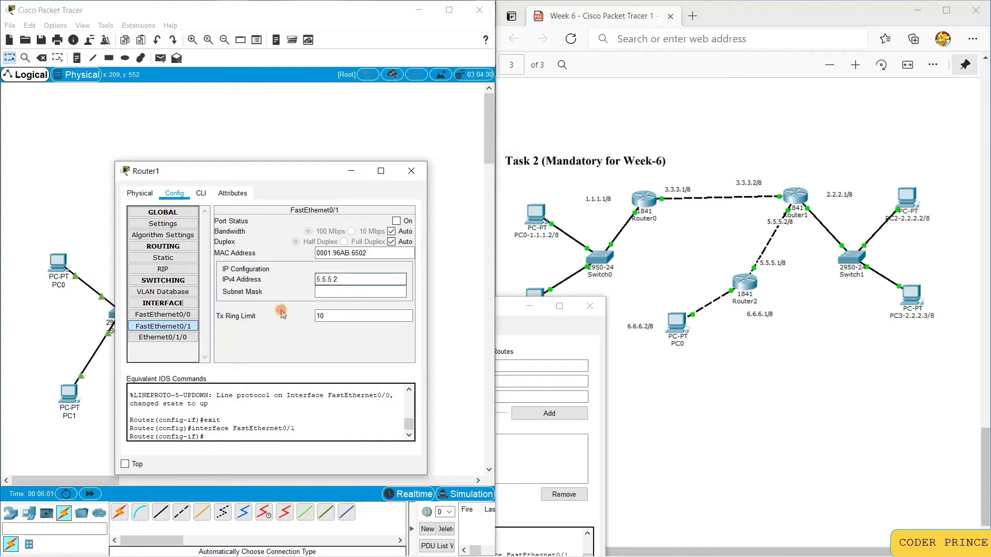
{"action": "left_click", "coordinate": [327, 292]}
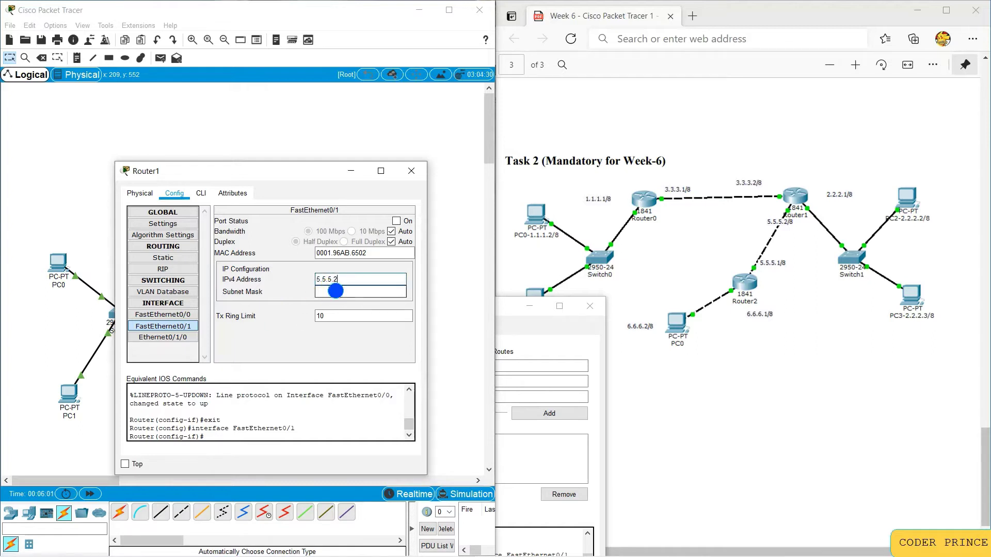
- Enable Router1's Ethernet0/1/0 interface and give it IPv4 address 2.2.2.1 with subnet mask 255.0.0.0
{"action": "left_click", "coordinate": [173, 338]}
{"action": "left_click", "coordinate": [327, 281]}
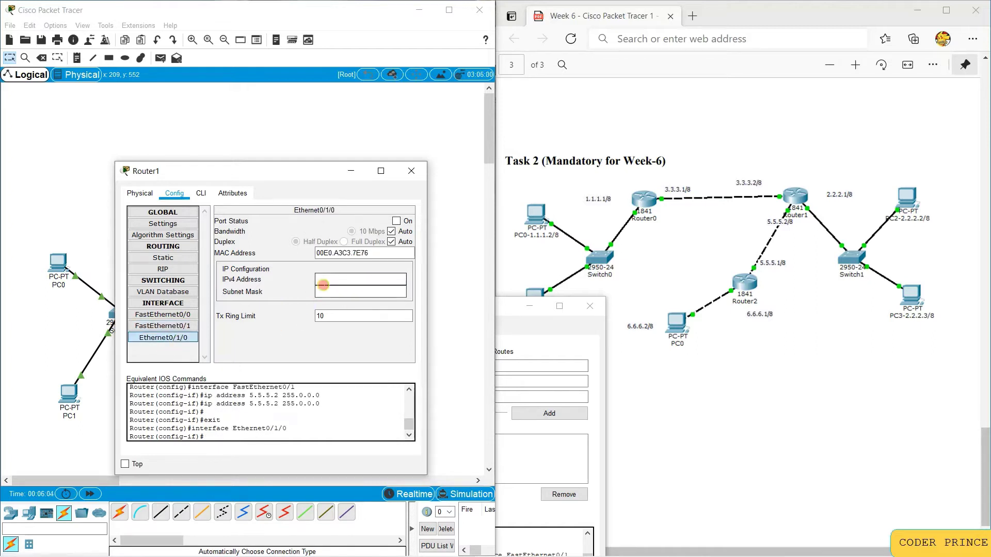
{"action": "left_click", "coordinate": [401, 221]}
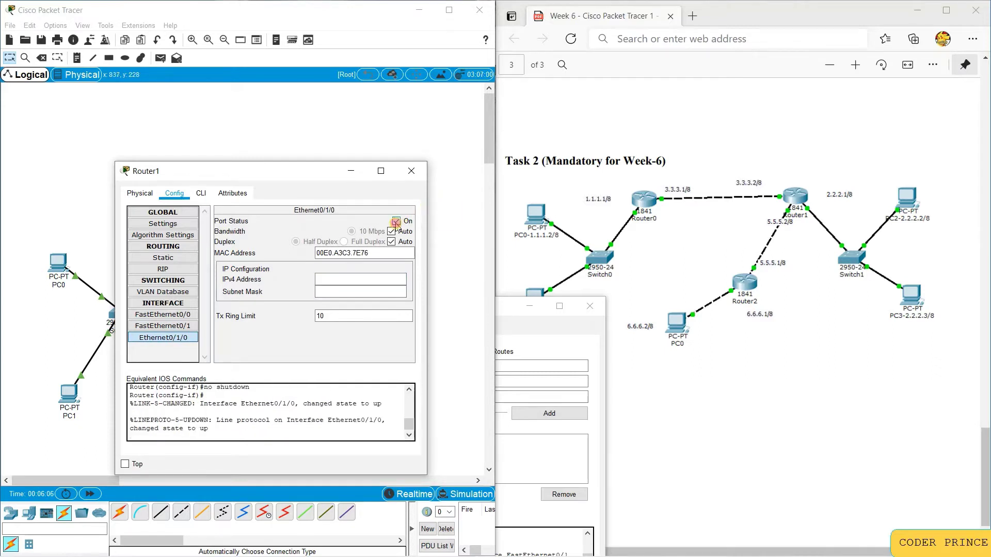
{"action": "left_click", "coordinate": [345, 277]}
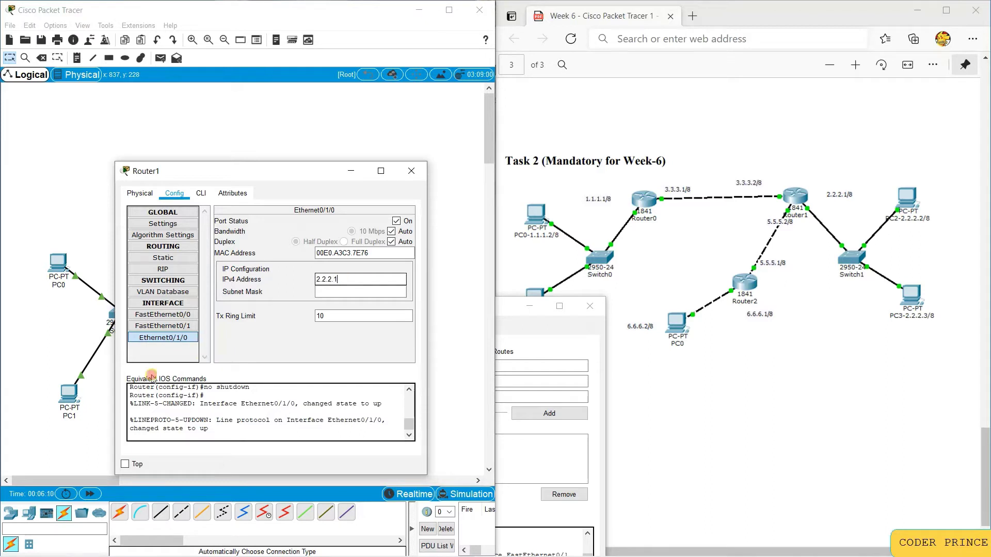
{"action": "type", "text": "2.2.2.1"}
- Review Router1's interface settings, enable its FastEthernet0/1 port and close the router's configuration
{"action": "left_click", "coordinate": [163, 315]}
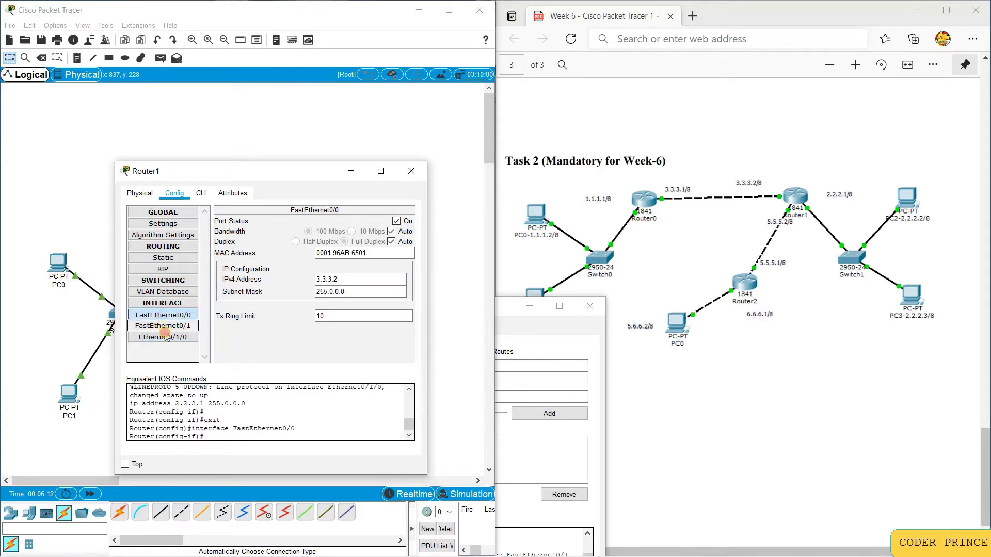
{"action": "left_click", "coordinate": [164, 336]}
{"action": "left_click", "coordinate": [165, 327]}
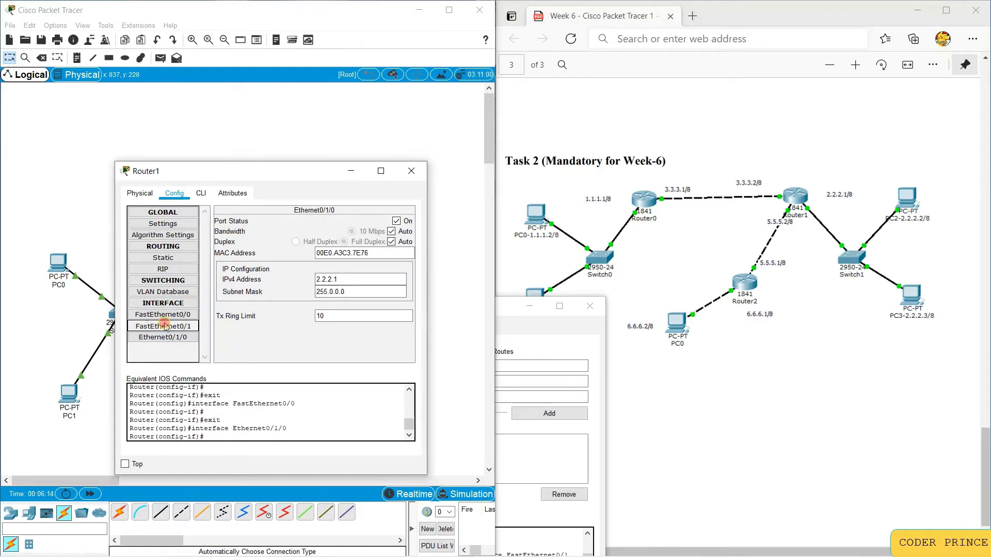
{"action": "left_click", "coordinate": [405, 219]}
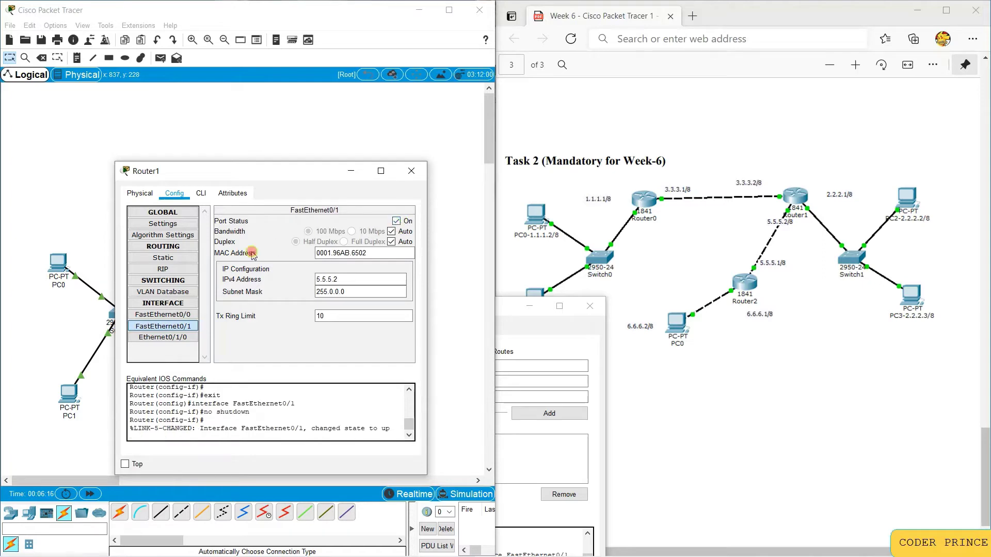
{"action": "left_click", "coordinate": [409, 173]}
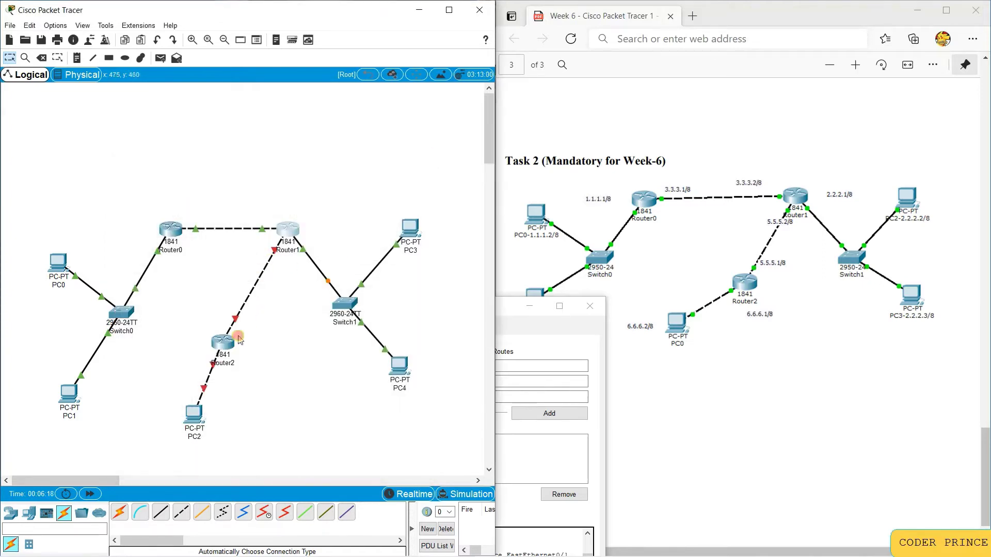
- Enable Router2's FastEthernet0/0 interface and give it IPv4 address 5.5.5.1 with subnet mask 255.0.0.0
{"action": "left_click", "coordinate": [230, 343]}
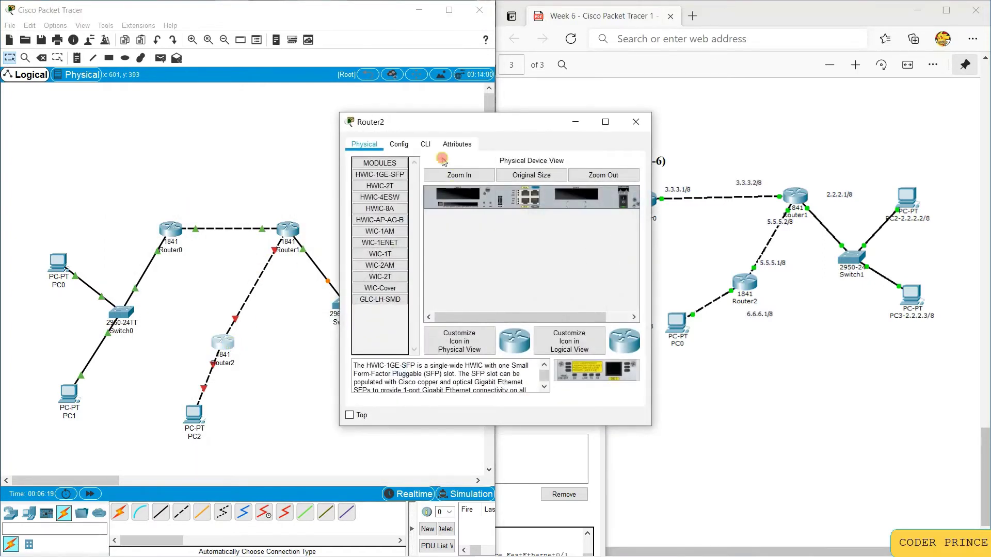
{"action": "left_click", "coordinate": [402, 150]}
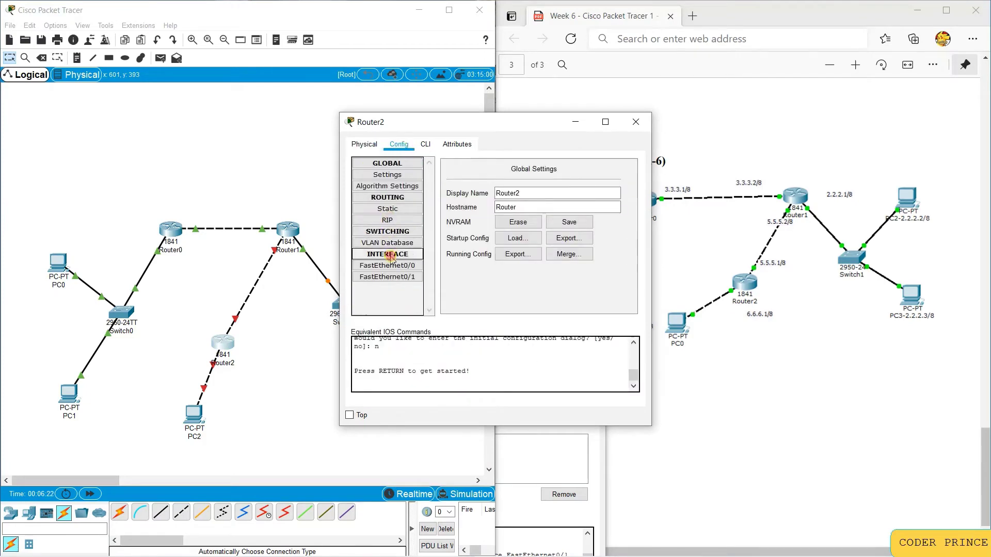
{"action": "left_click", "coordinate": [467, 145]}
{"action": "left_click_drag", "start_coordinate": [503, 123], "coordinate": [258, 133]}
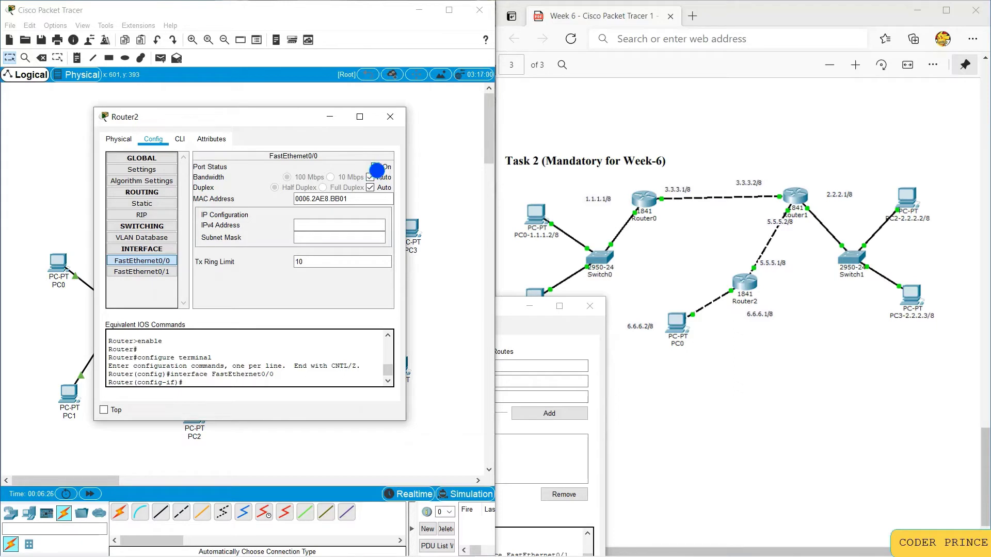
{"action": "left_click", "coordinate": [375, 167]}
{"action": "left_click", "coordinate": [359, 226]}
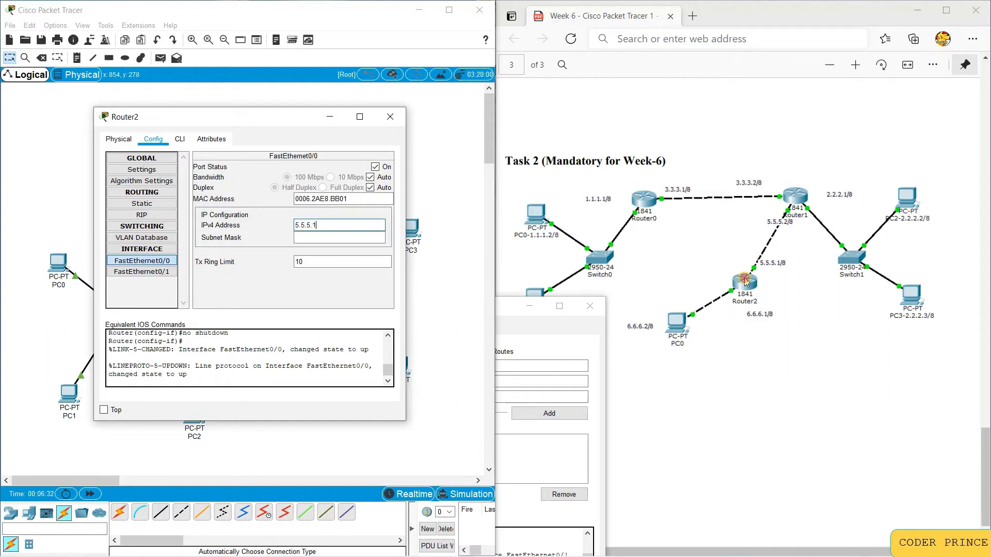
{"action": "type", "text": "5.5.5.1"}
- Give Router2's FastEthernet0/1 interface IPv4 address 6.6.6.1 and enable the port
{"action": "left_click", "coordinate": [155, 272]}
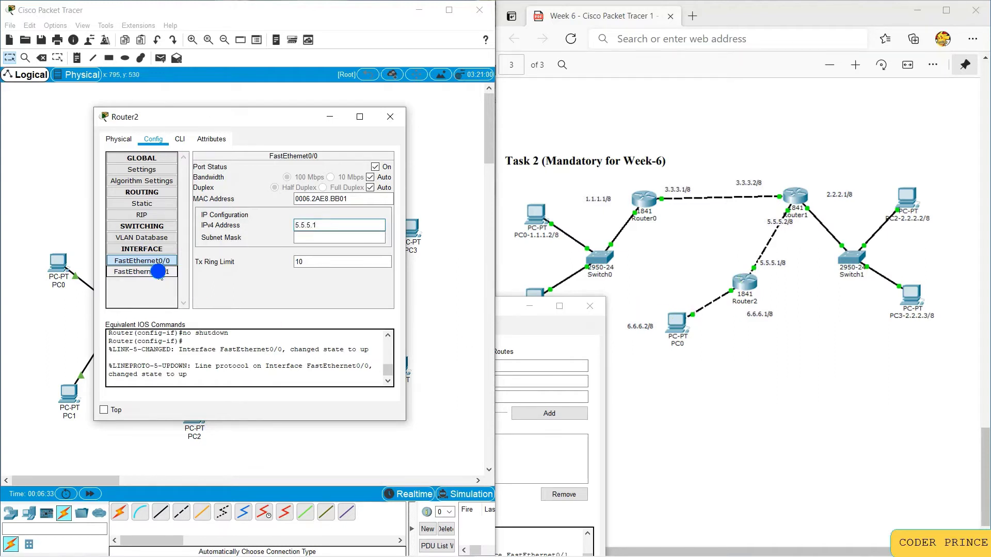
{"action": "left_click", "coordinate": [308, 227]}
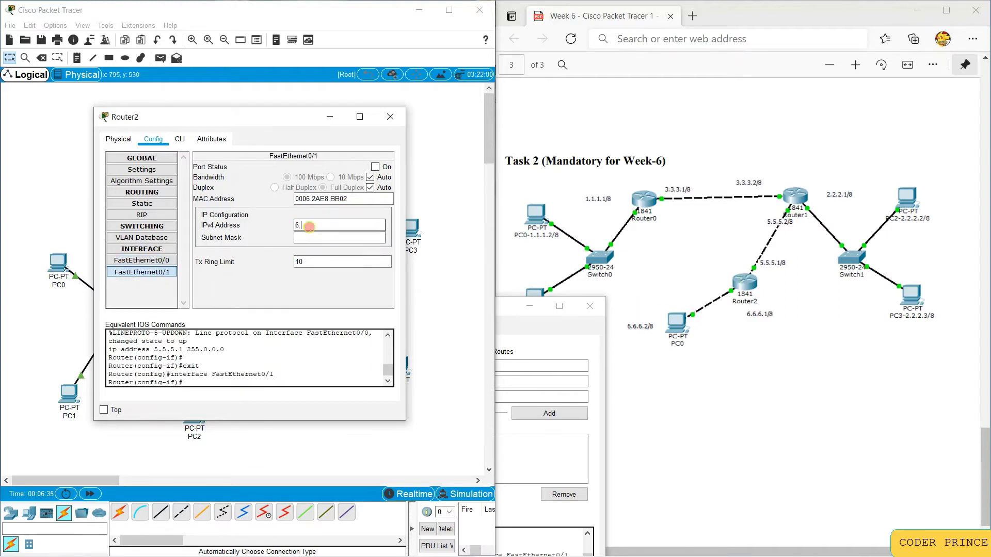
{"action": "type", "text": "6.6.6.1"}
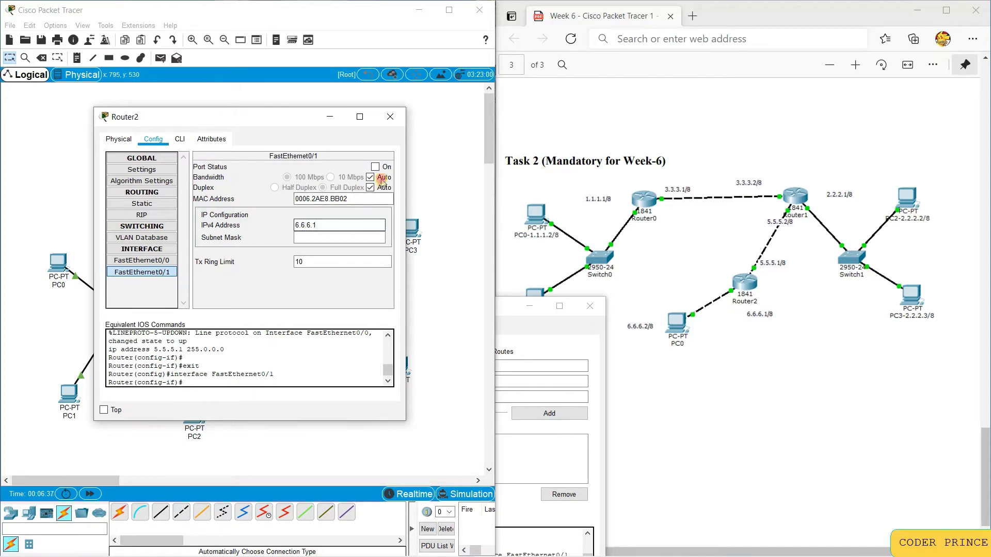
{"action": "left_click", "coordinate": [375, 167]}
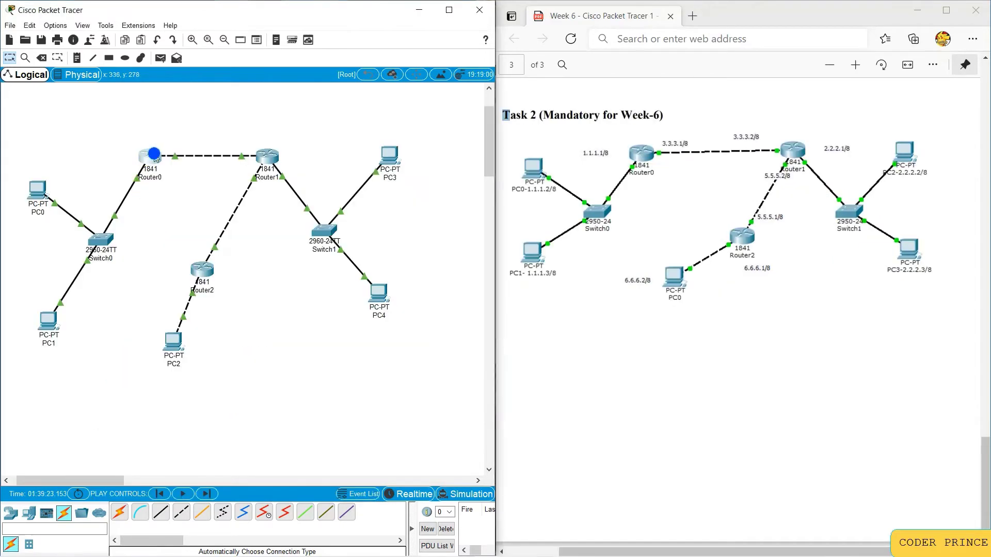
- Add a static route on Router0 to network 6.6.6.0 with mask 255.255.255.0 and next hop 3.3.3.2
{"action": "left_click", "coordinate": [155, 155]}
{"action": "left_click", "coordinate": [396, 197]}
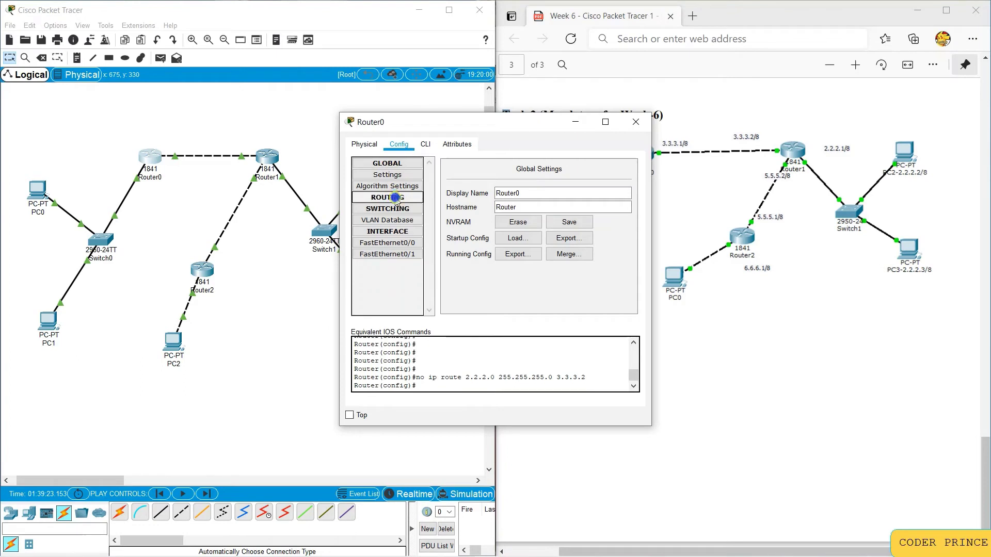
{"action": "left_click", "coordinate": [395, 197]}
{"action": "left_click", "coordinate": [388, 209]}
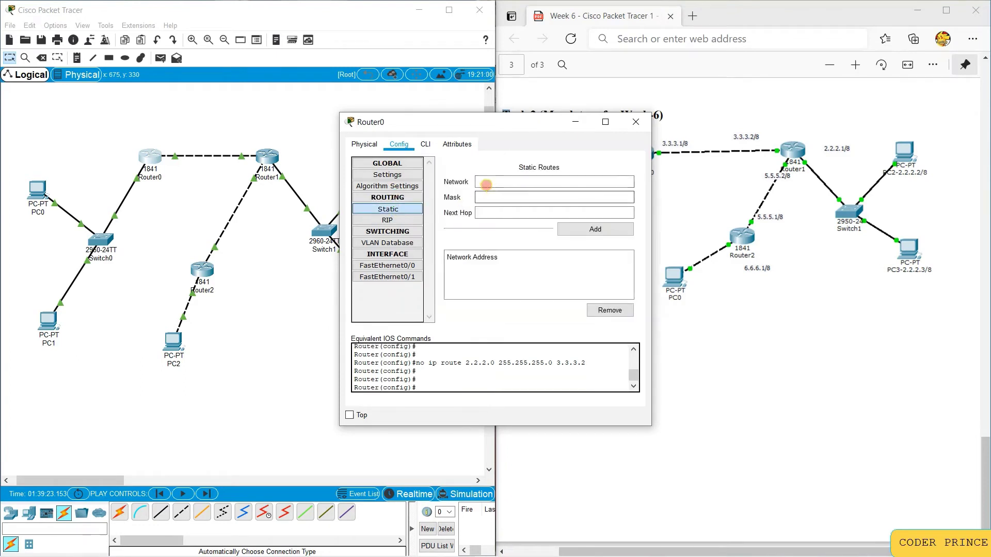
{"action": "left_click", "coordinate": [483, 182]}
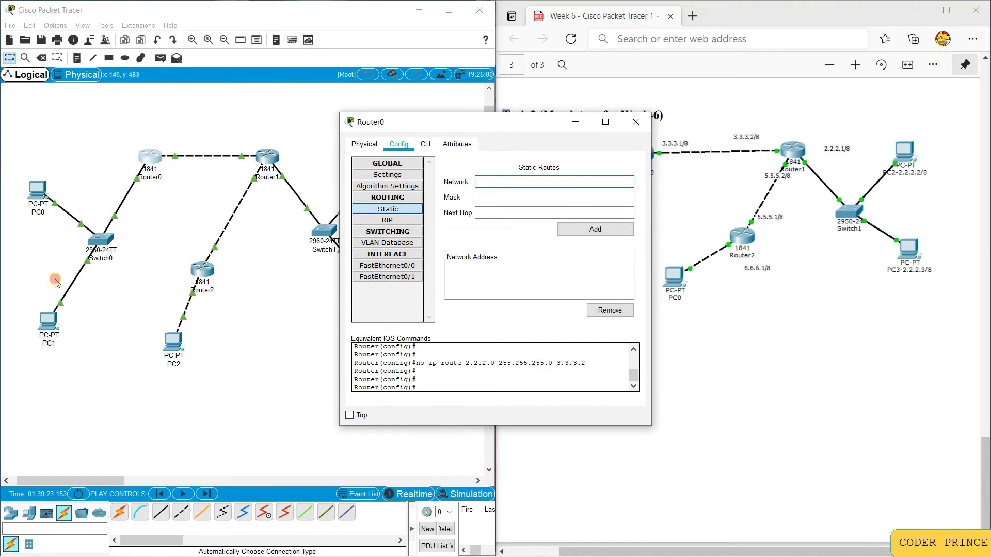
{"action": "left_click_drag", "start_coordinate": [413, 121], "coordinate": [472, 320]}
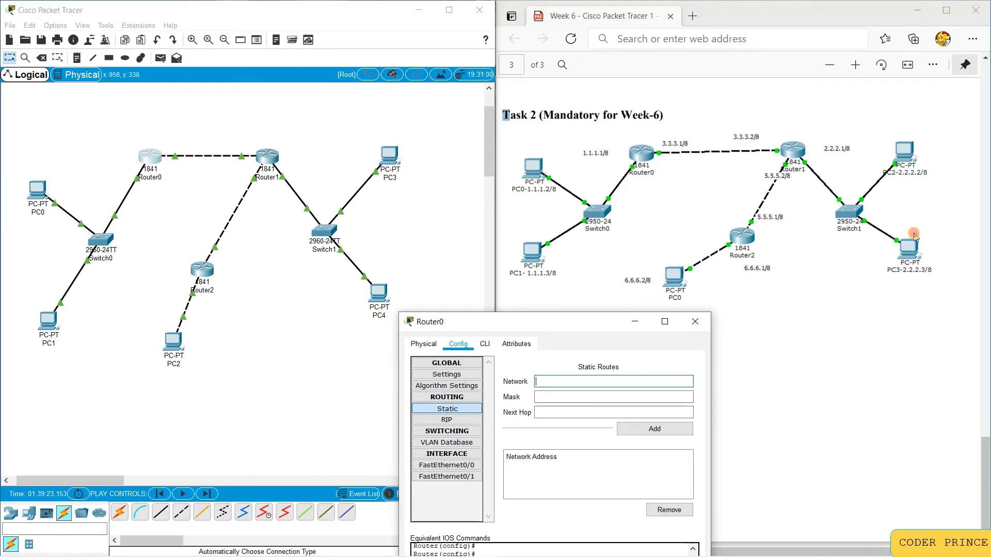
{"action": "left_click_drag", "start_coordinate": [575, 322], "coordinate": [545, 183]}
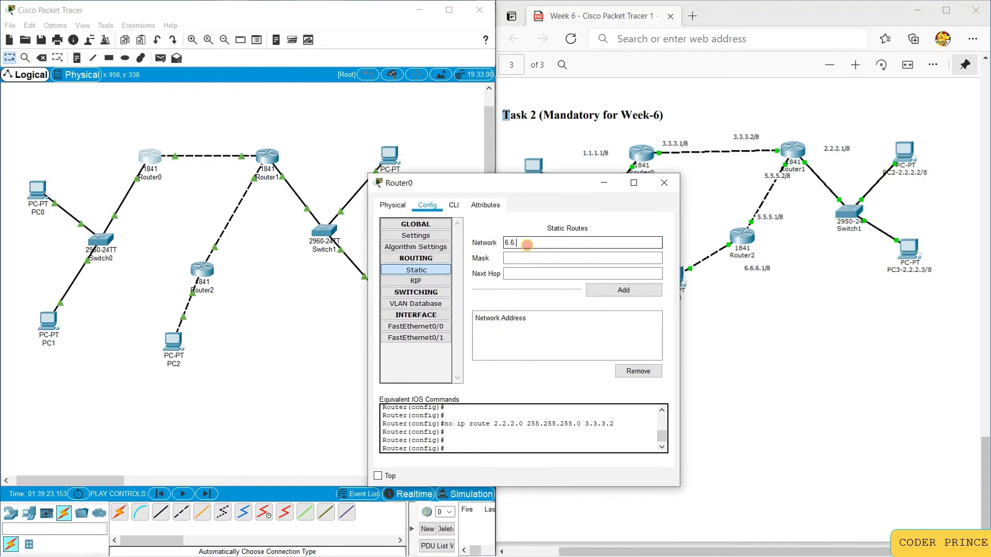
{"action": "left_click", "coordinate": [521, 258]}
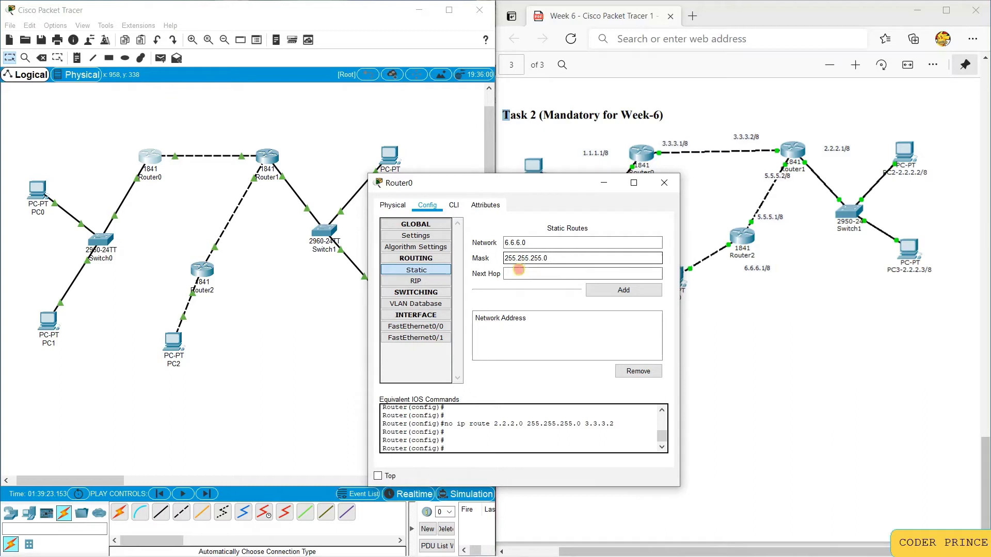
{"action": "left_click", "coordinate": [518, 273]}
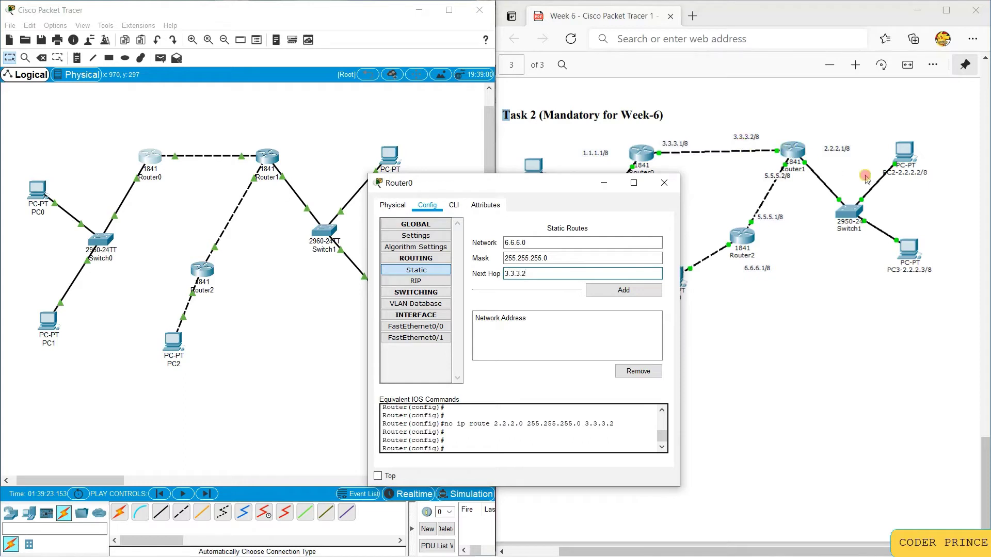
{"action": "left_click", "coordinate": [617, 291]}
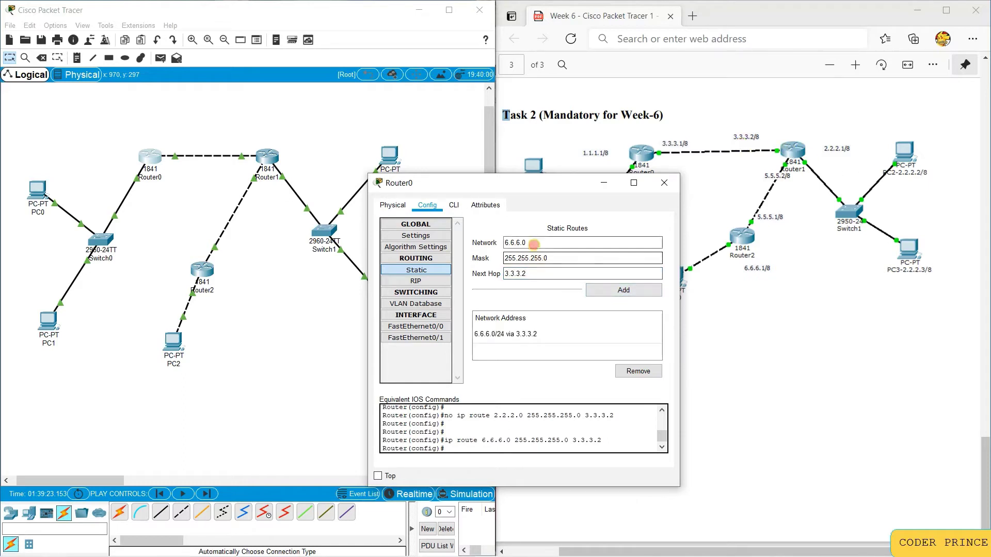
- Add a second static route on Router0 to network 2.2.2.0 with mask 255.255.255.0 via next hop 3.3.3.2
{"action": "left_click_drag", "start_coordinate": [533, 244], "coordinate": [457, 244]}
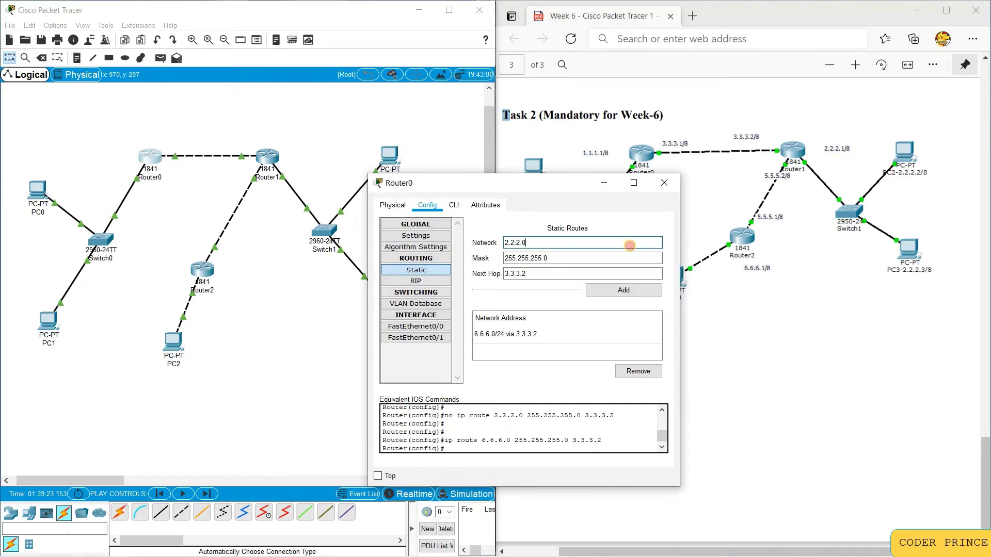
{"action": "left_click", "coordinate": [612, 290]}
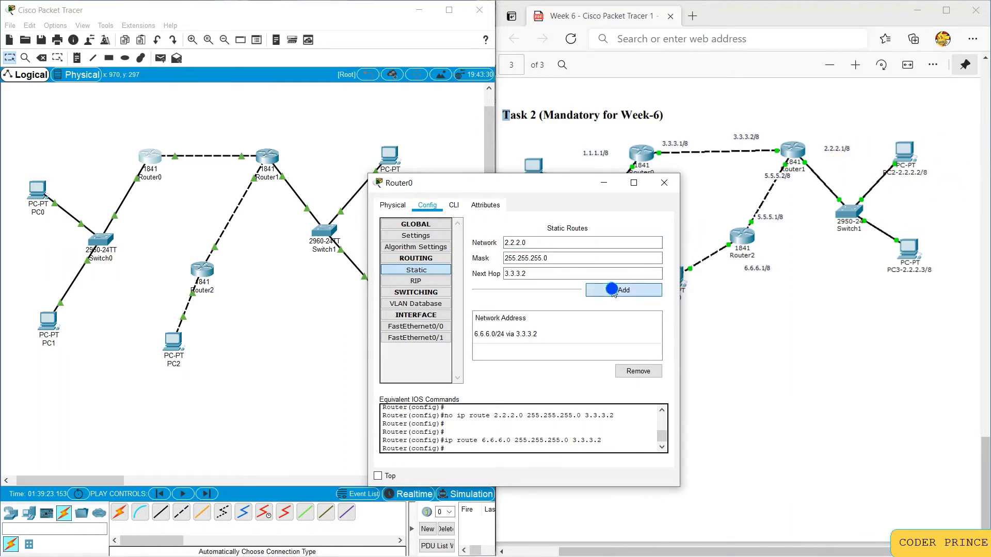
- Add a static route on Router1 to network 1.1.1.0 with mask 255.255.255.0 and next hop 3.3.3.1
{"action": "left_click", "coordinate": [664, 183]}
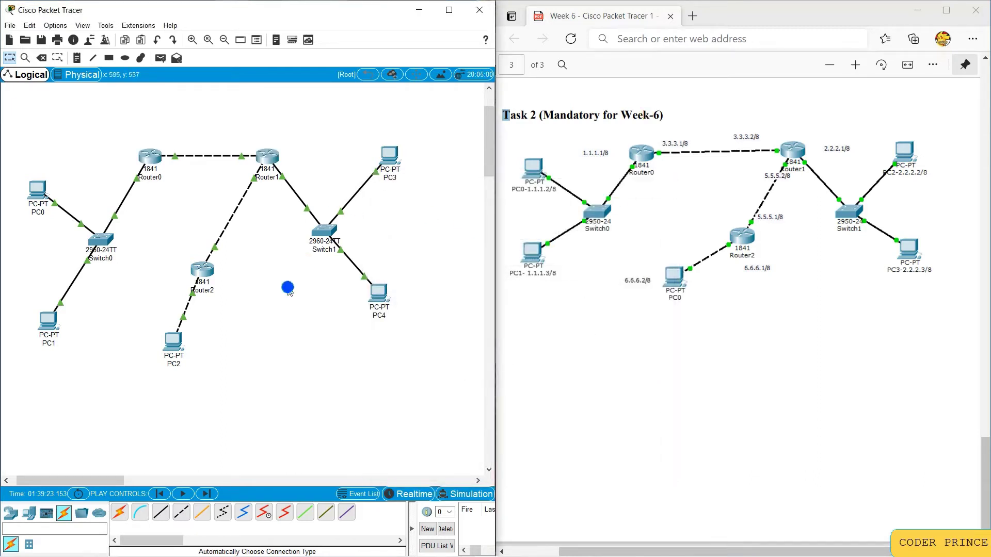
{"action": "left_click", "coordinate": [269, 162]}
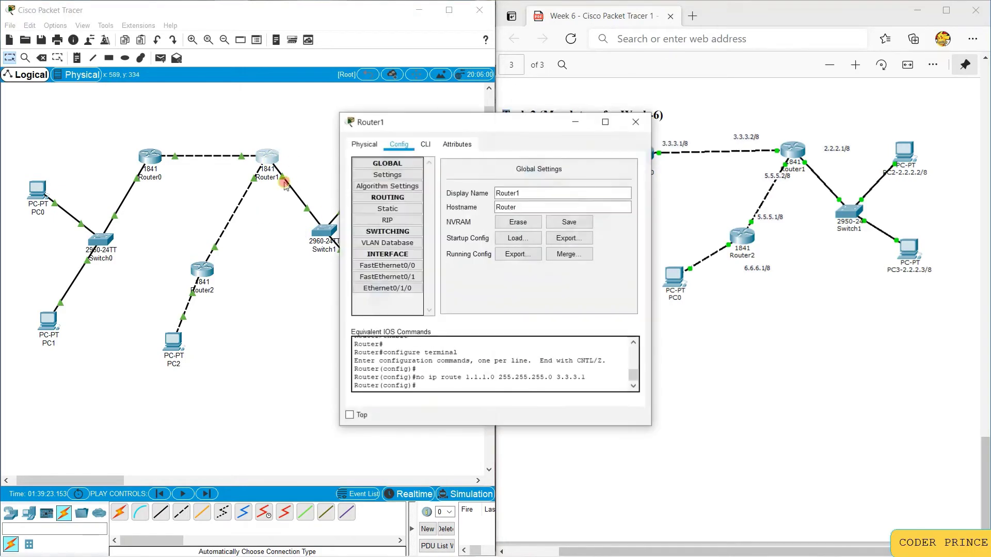
{"action": "left_click", "coordinate": [391, 209]}
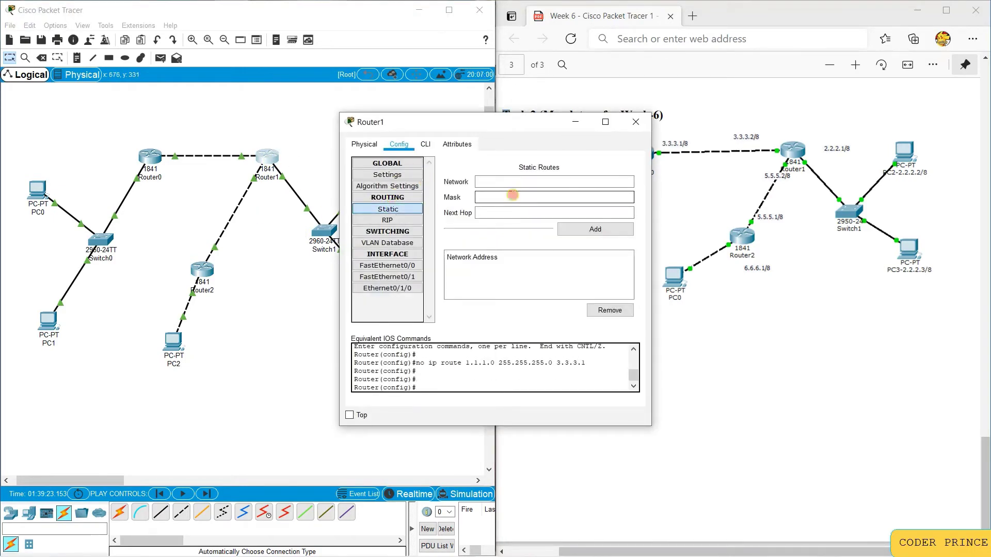
{"action": "left_click", "coordinate": [511, 183]}
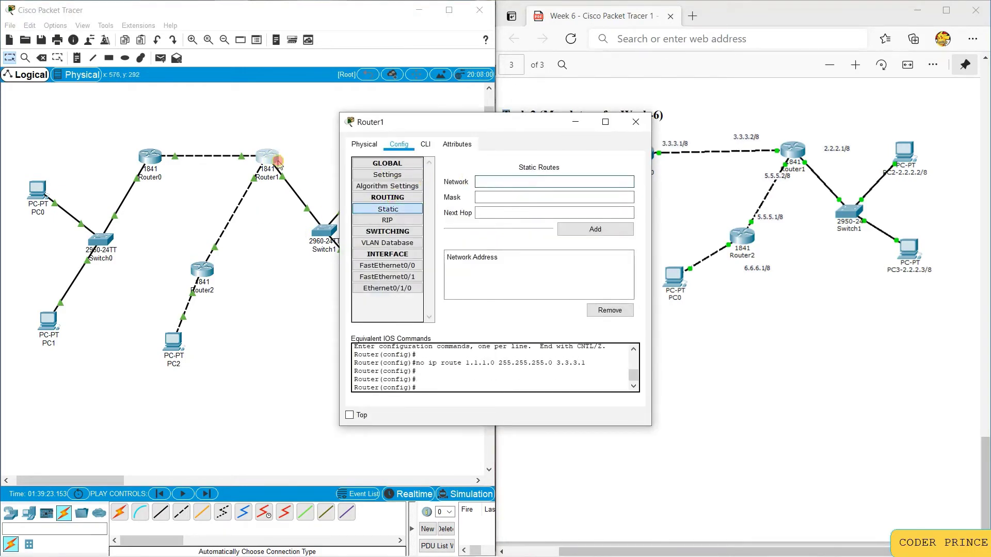
{"action": "left_click_drag", "start_coordinate": [431, 124], "coordinate": [646, 243]}
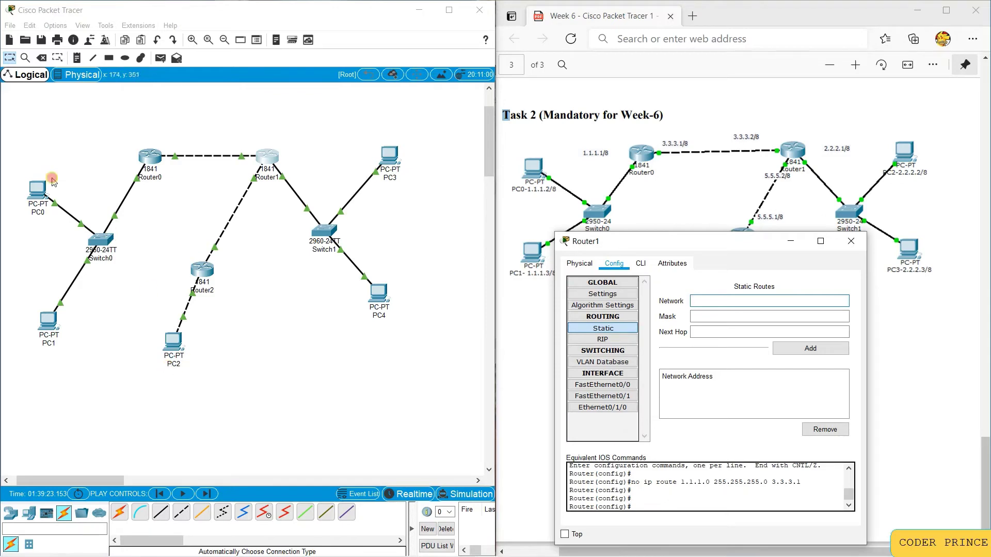
{"action": "left_click_drag", "start_coordinate": [675, 247], "coordinate": [428, 136]}
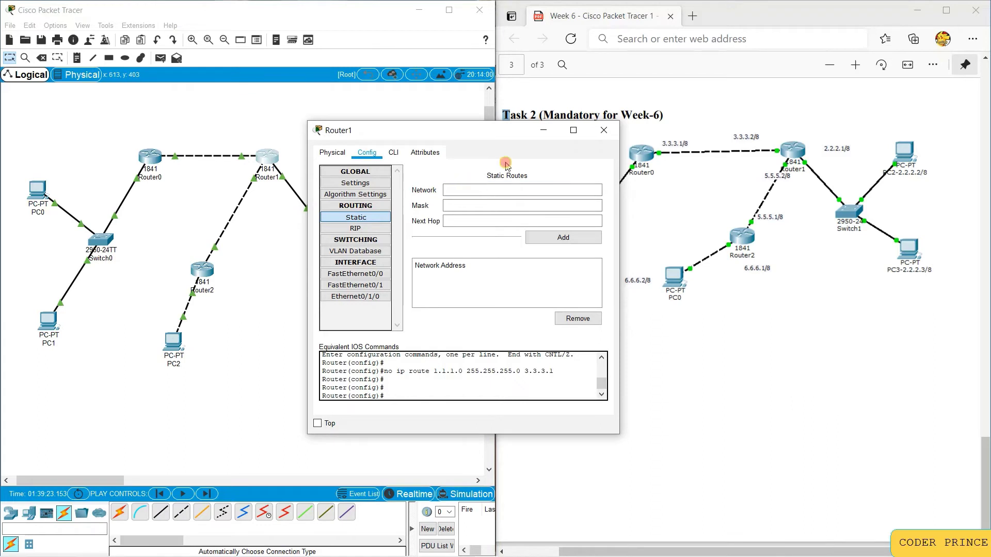
{"action": "left_click_drag", "start_coordinate": [476, 140], "coordinate": [304, 136]}
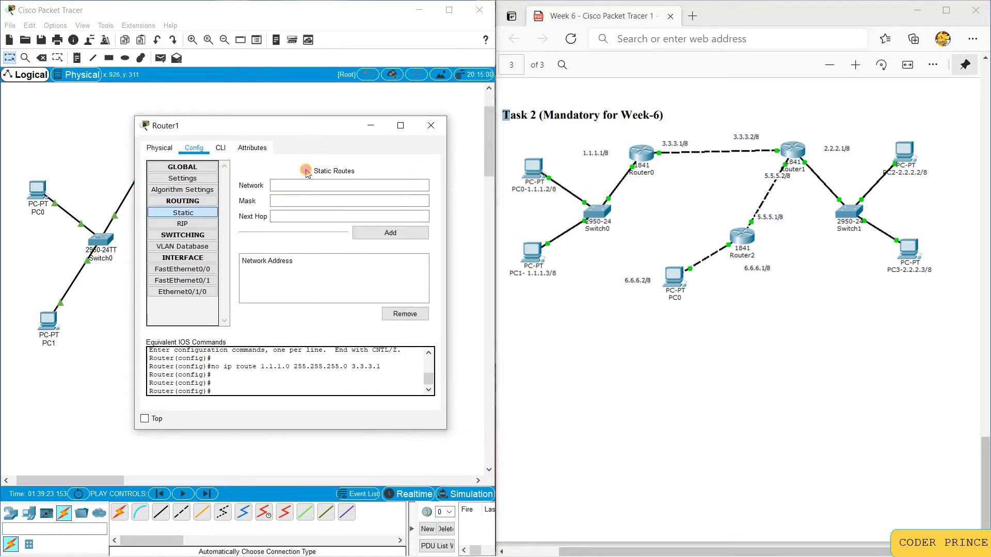
{"action": "left_click", "coordinate": [283, 184]}
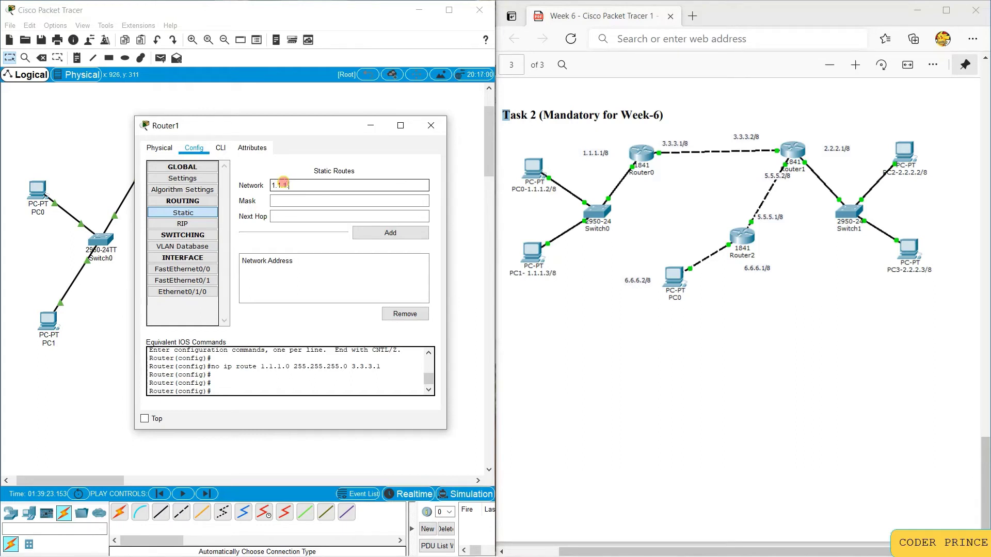
{"action": "left_click", "coordinate": [285, 196]}
{"action": "type", "text": "255"}
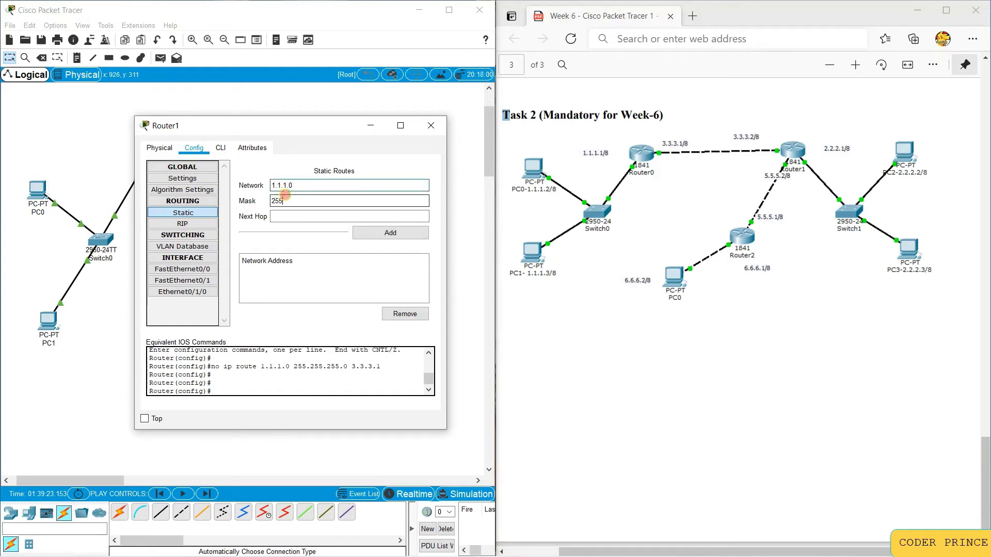
{"action": "type", "text": ".255.255.0"}
{"action": "key", "text": "Tab"}
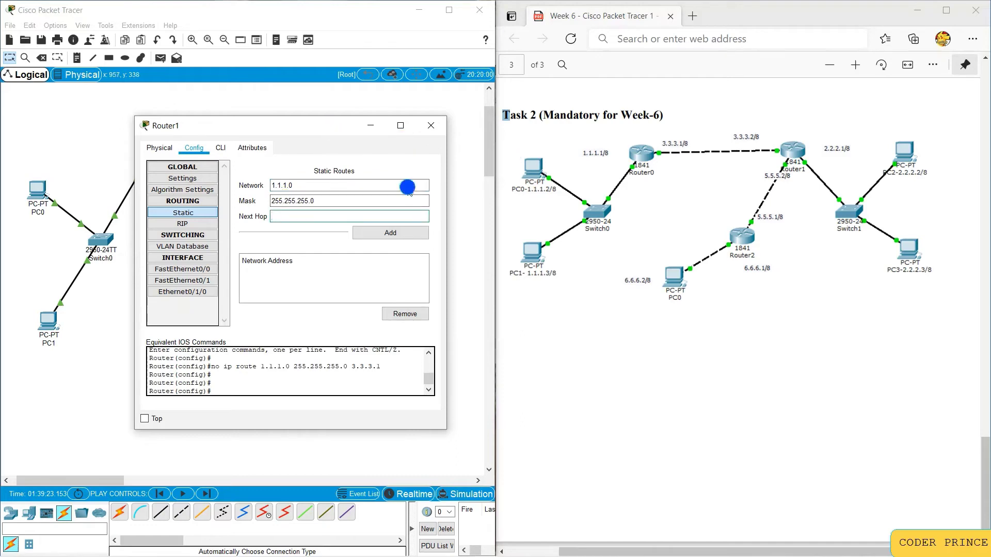
{"action": "left_click_drag", "start_coordinate": [326, 126], "coordinate": [523, 237]}
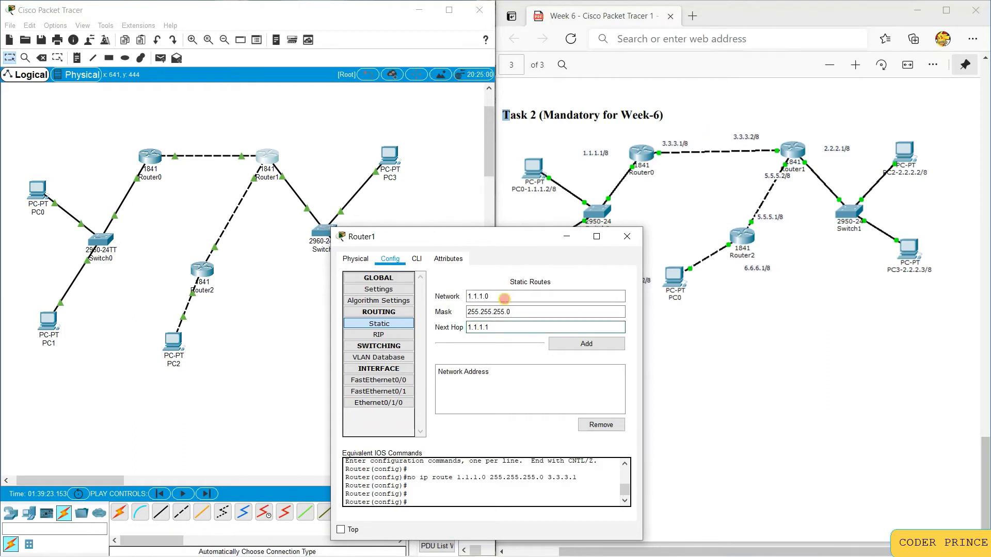
{"action": "key", "text": "BackSpace"}
{"action": "left_click", "coordinate": [587, 343]}
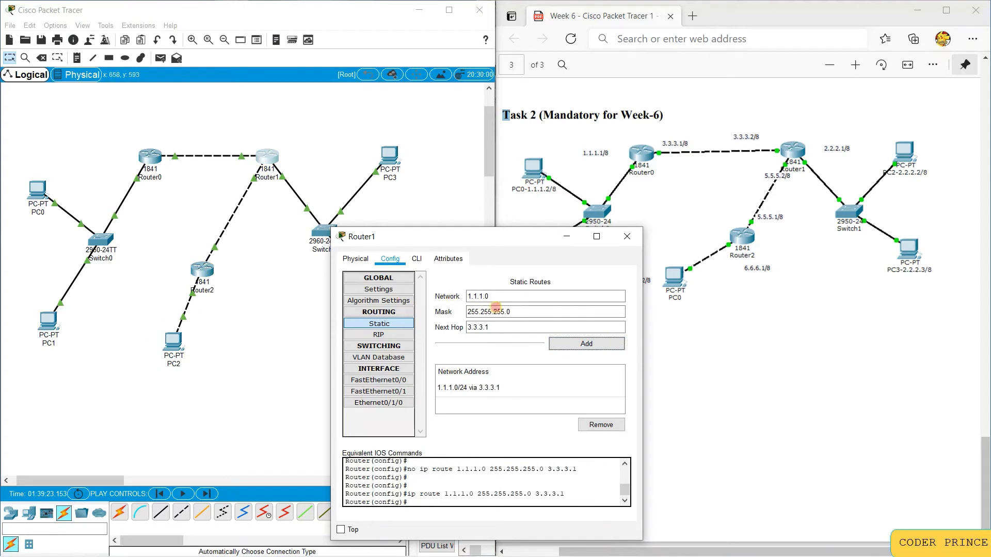
- Add a second static route on Router1 to network 6.6.6.0 with mask 255.255.255.0 via next hop 5.5.5.1
{"action": "left_click_drag", "start_coordinate": [491, 296], "coordinate": [453, 293]}
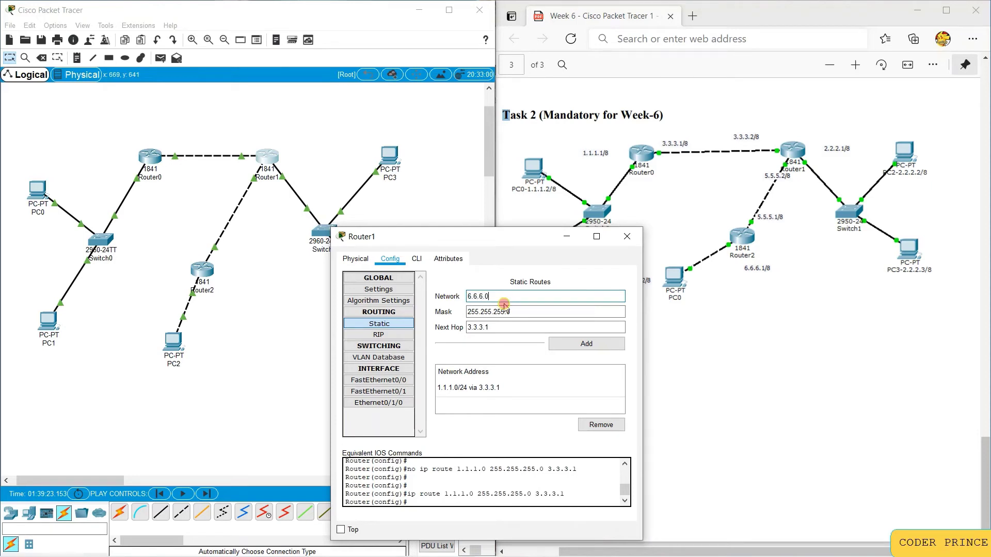
{"action": "key", "text": "Tab"}
{"action": "key", "text": "Tab"}
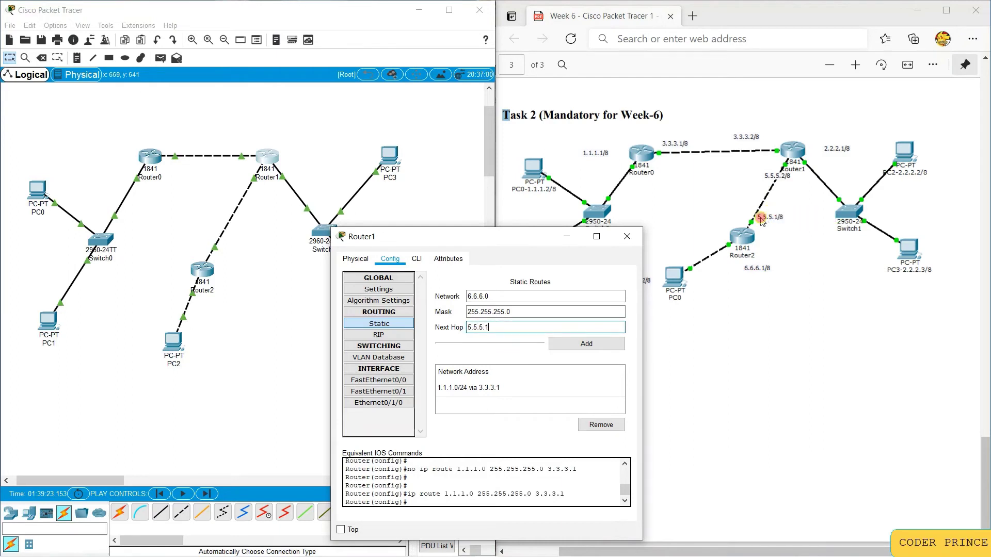
{"action": "left_click", "coordinate": [617, 344]}
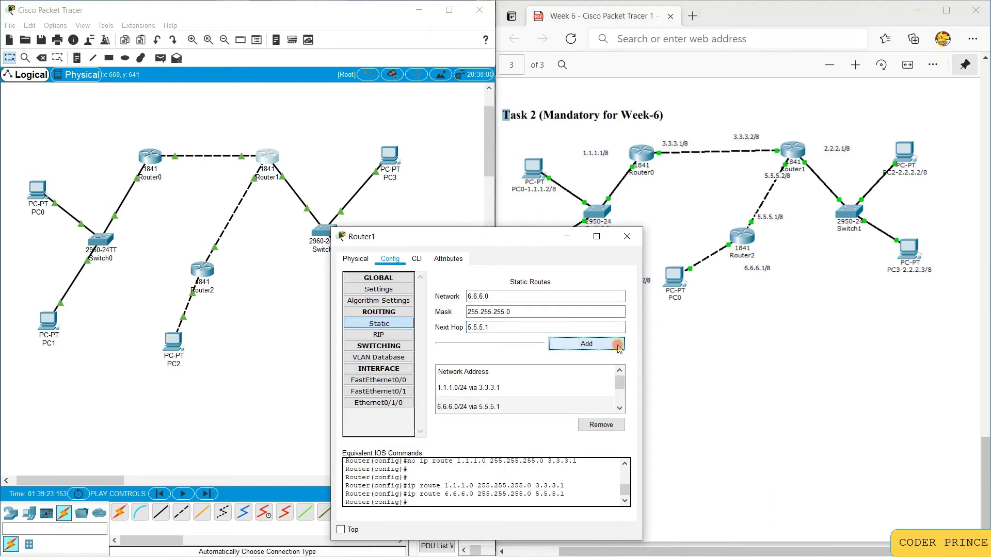
{"action": "left_click", "coordinate": [627, 237]}
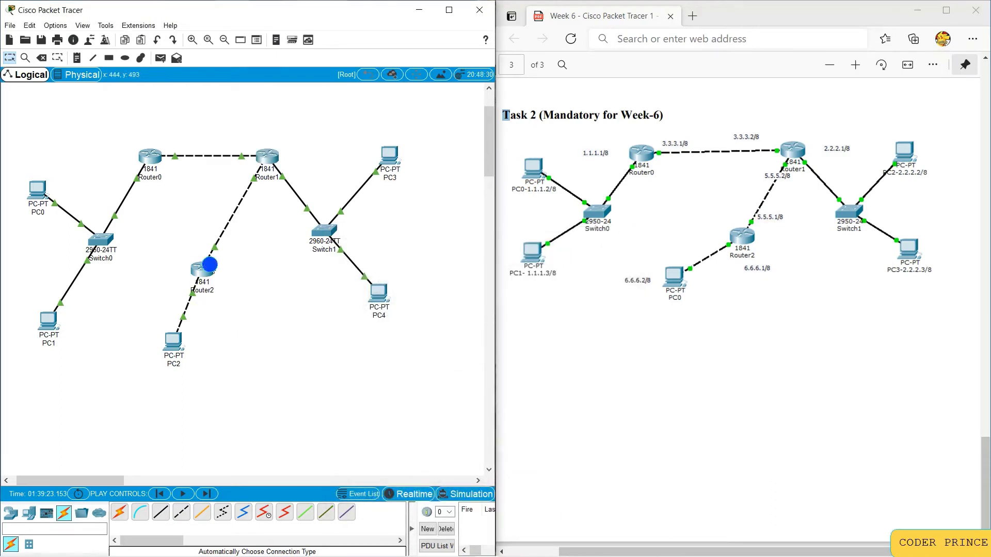
- Add a static route on Router2 to network 2.2.2.0 with mask 255.255.255.0 and next hop 5.5.5.2
{"action": "left_click", "coordinate": [210, 267]}
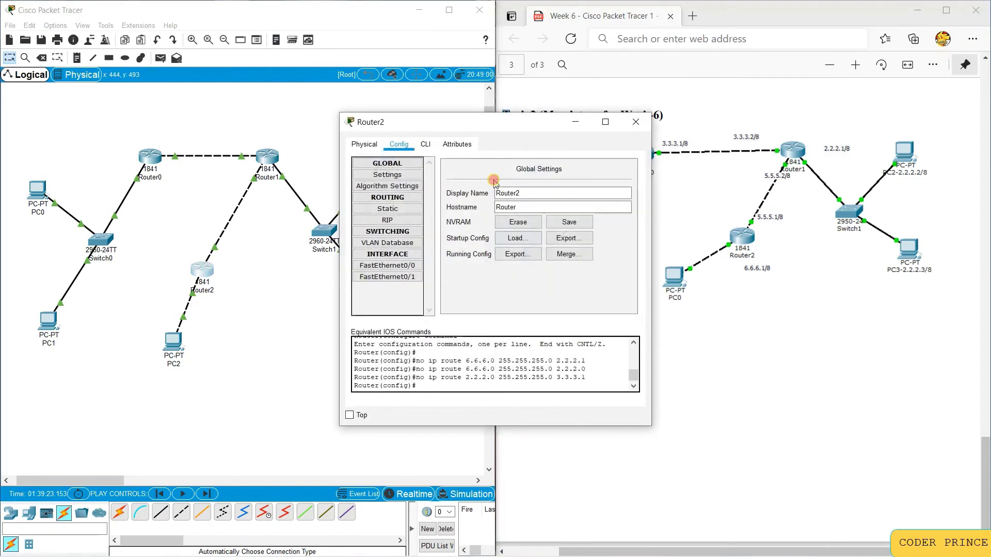
{"action": "left_click", "coordinate": [397, 209]}
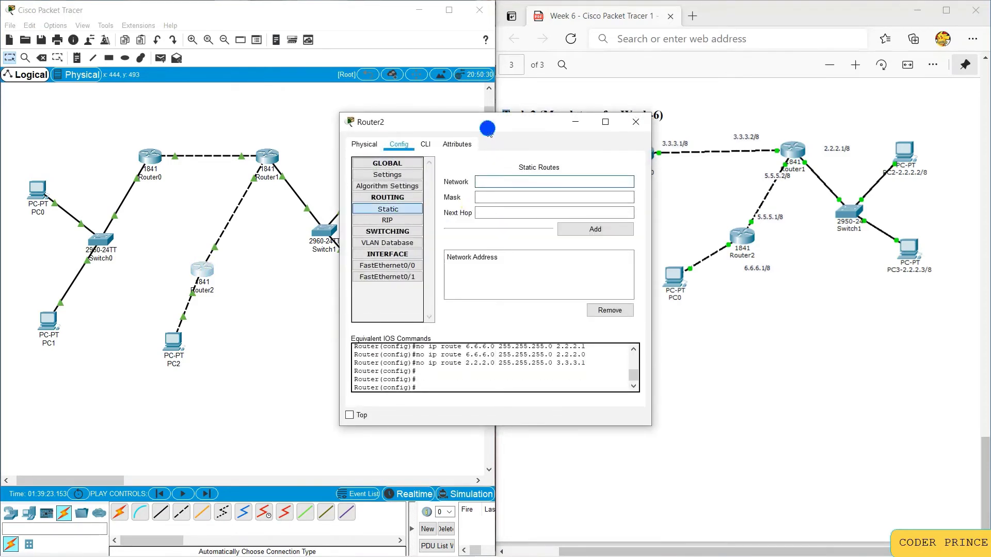
{"action": "left_click_drag", "start_coordinate": [486, 127], "coordinate": [442, 309]}
{"action": "left_click_drag", "start_coordinate": [421, 350], "coordinate": [421, 345]}
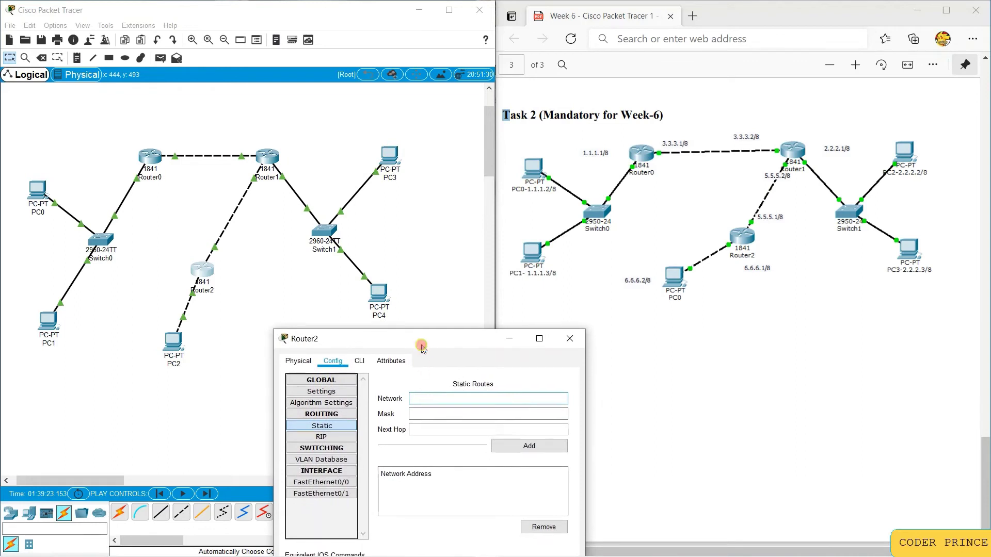
{"action": "left_click", "coordinate": [423, 399]}
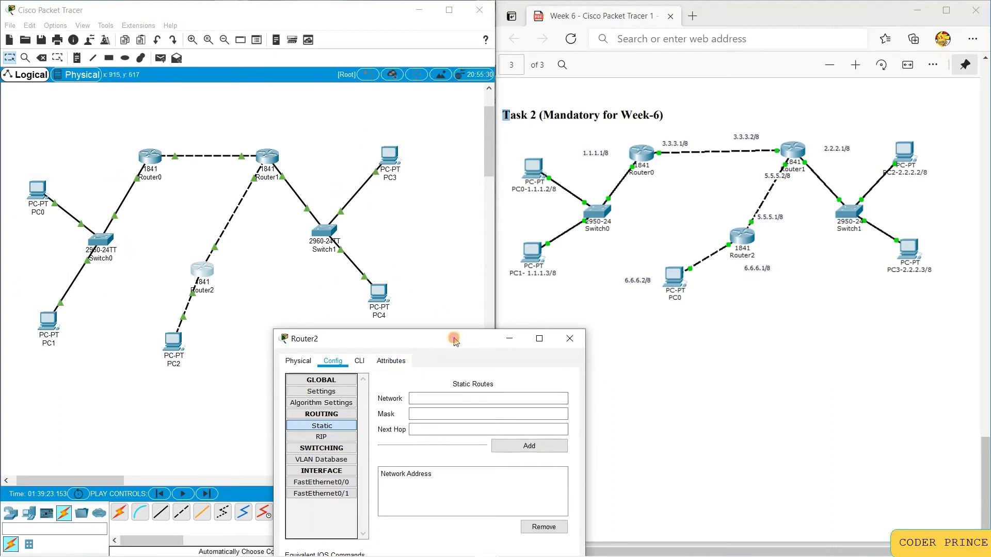
{"action": "left_click", "coordinate": [432, 395]}
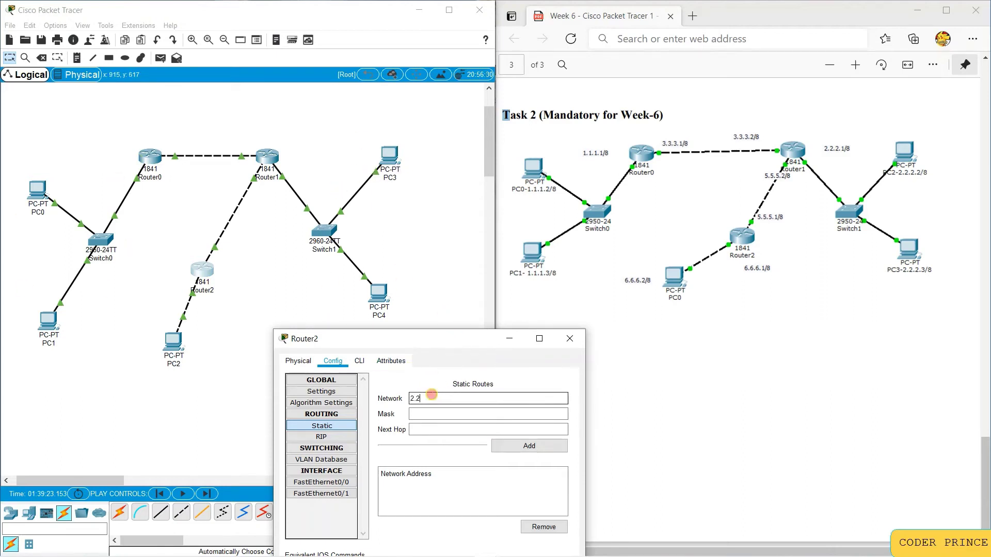
{"action": "key", "text": "Tab"}
{"action": "type", "text": "2"}
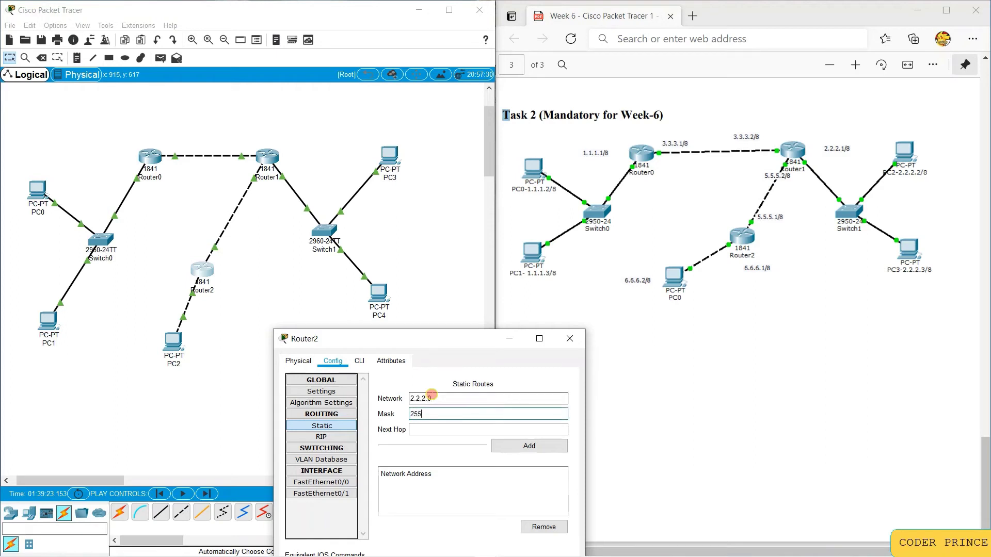
{"action": "type", "text": "55.255.255.0"}
{"action": "key", "text": "Tab"}
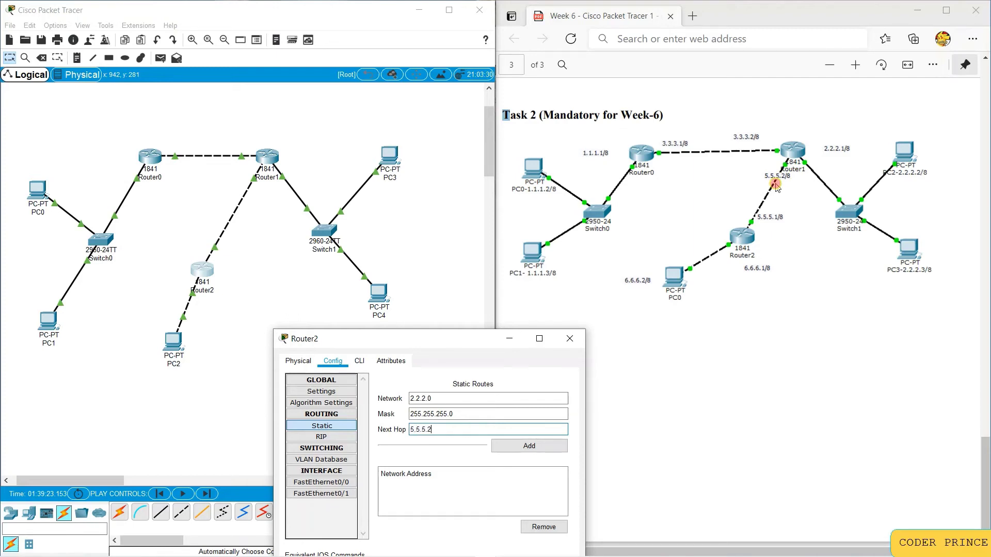
{"action": "left_click", "coordinate": [539, 447]}
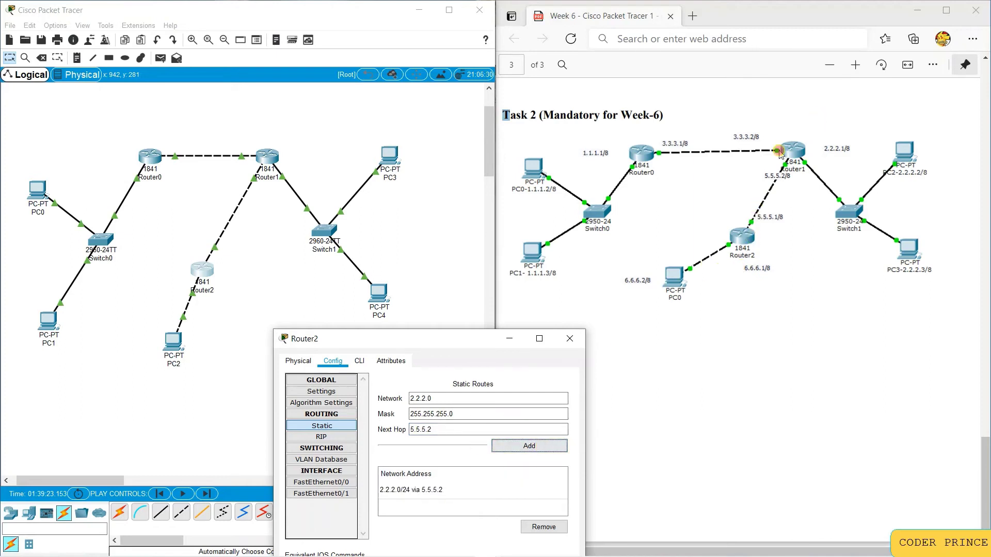
- Add a second static route on Router2 to network 1.1.1.0 with mask 255.255.255.0 via next hop 5.5.5.2
{"action": "left_click", "coordinate": [475, 398]}
{"action": "left_click_drag", "start_coordinate": [438, 398], "coordinate": [402, 399]}
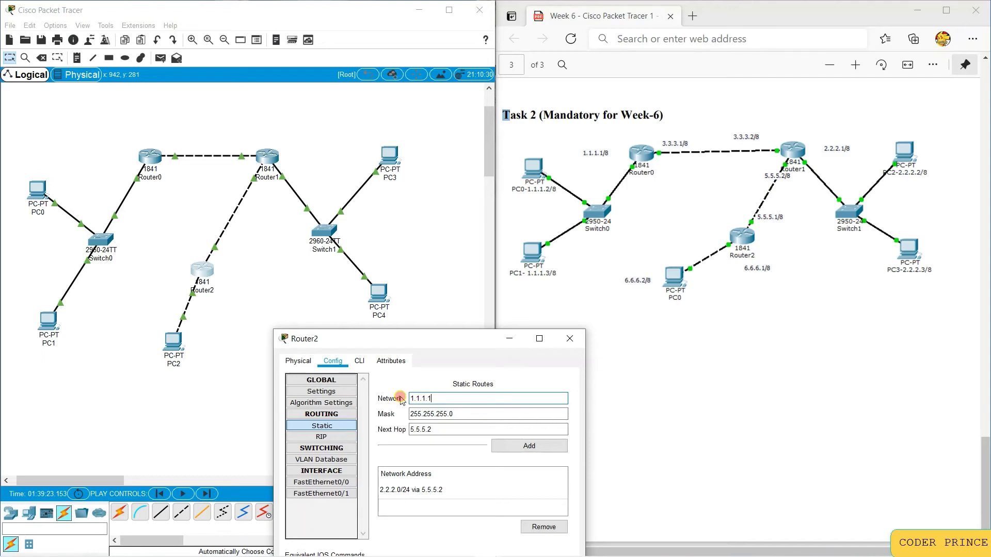
{"action": "key", "text": "BackSpace"}
{"action": "left_click", "coordinate": [517, 448]}
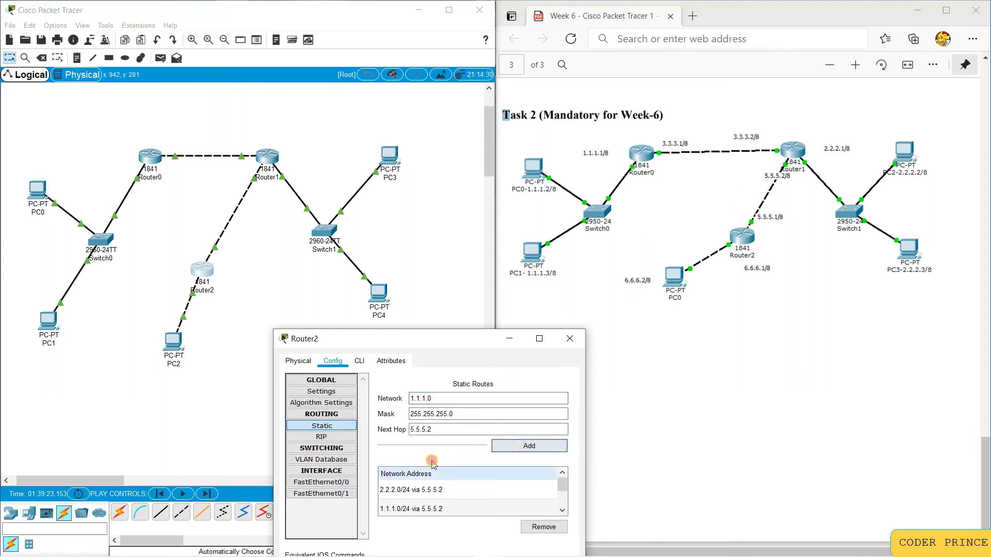
{"action": "left_click", "coordinate": [570, 338]}
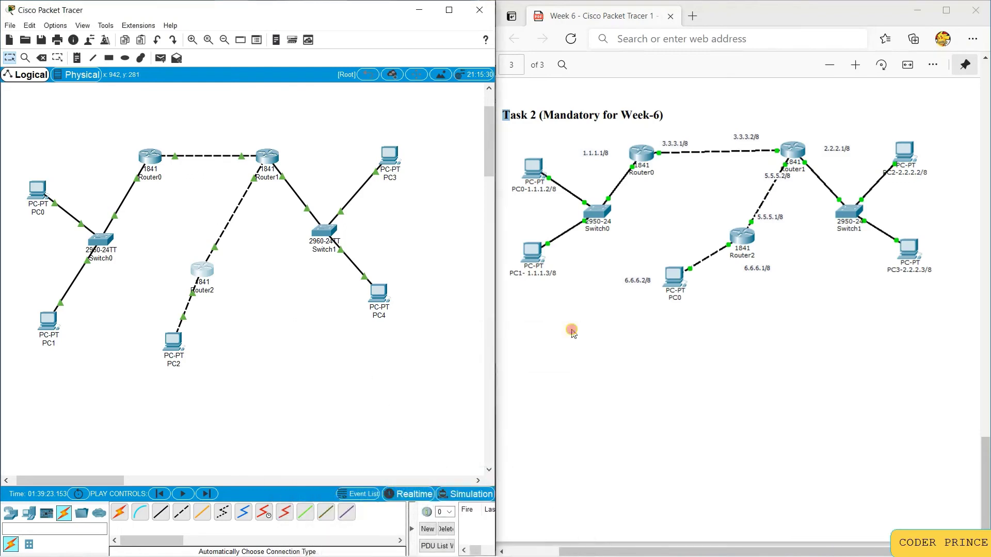
- Maximize the workspace, switch to simulation mode and filter the visible events to ICMP only
{"action": "left_click", "coordinate": [449, 10]}
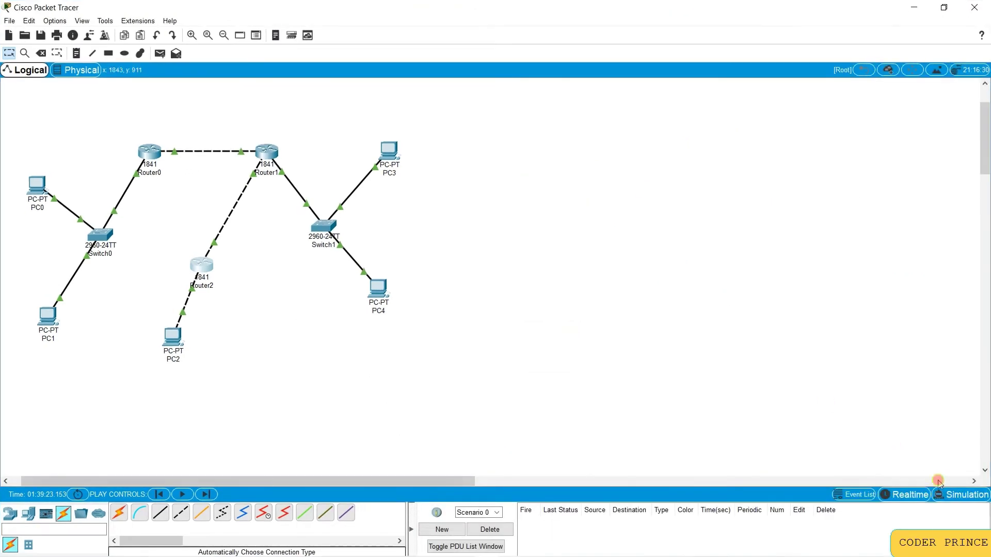
{"action": "left_click", "coordinate": [959, 495]}
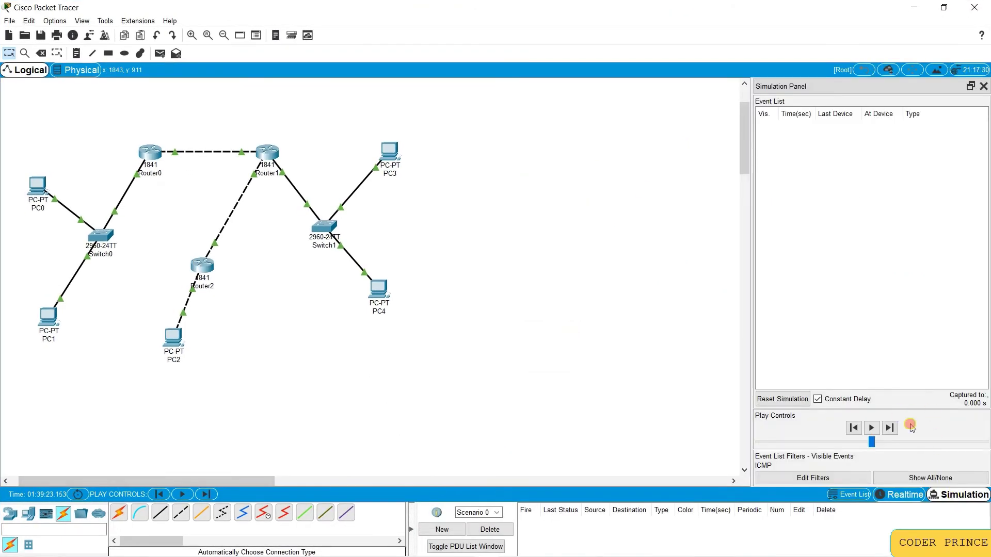
{"action": "left_click", "coordinate": [936, 480]}
{"action": "left_click", "coordinate": [818, 479]}
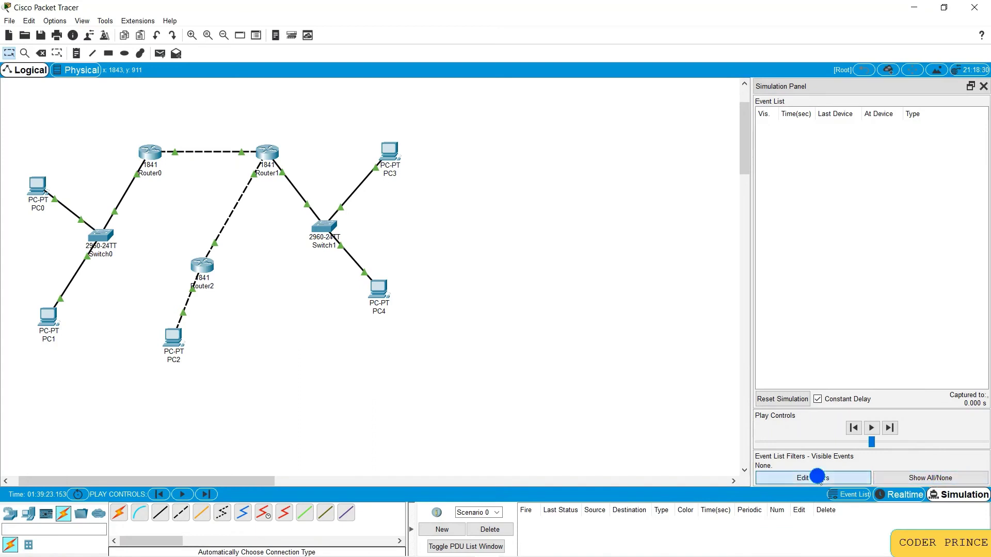
{"action": "left_click", "coordinate": [425, 165]}
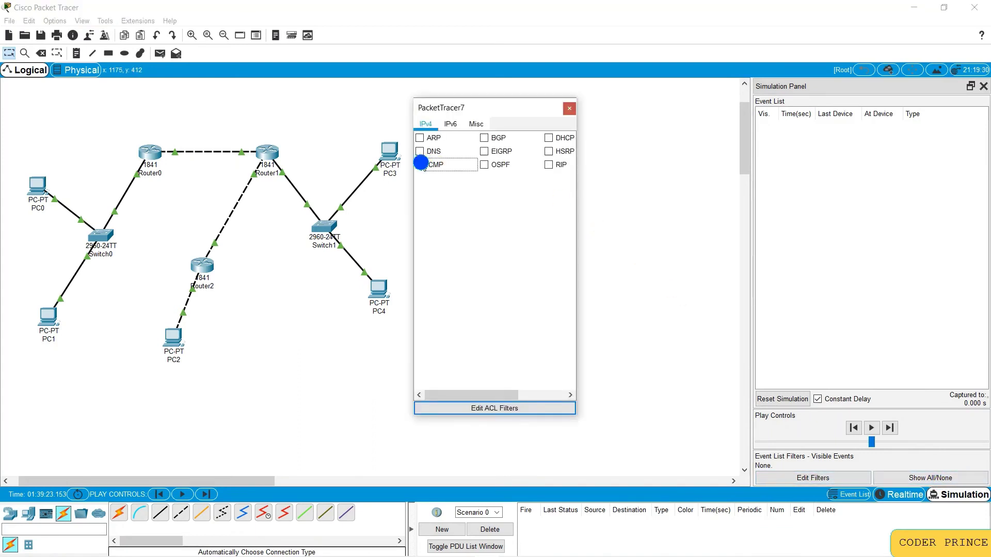
{"action": "left_click", "coordinate": [569, 109]}
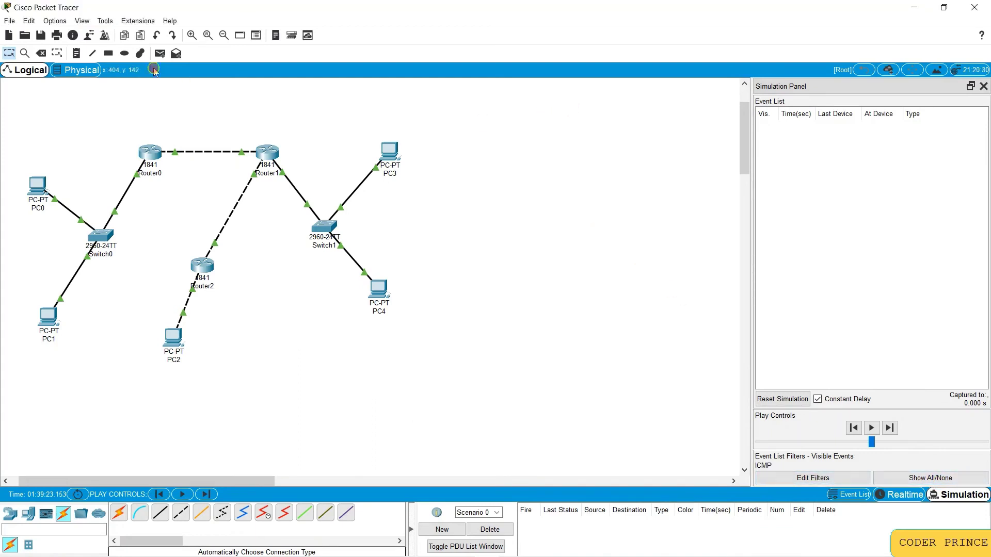
- Test a simple PDU from PC0 to PC2 by playing the simulation, and delete the scenario's PDU
{"action": "left_click", "coordinate": [164, 54]}
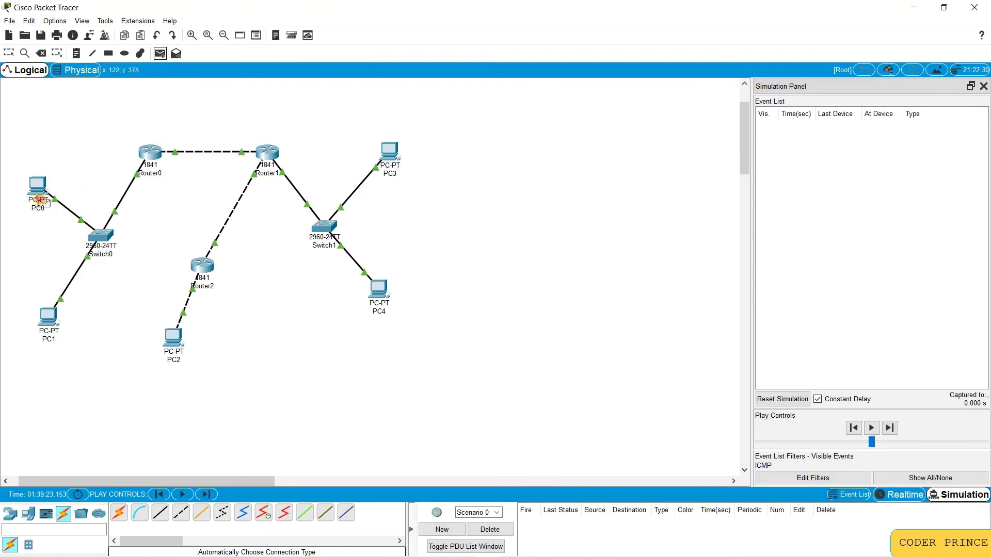
{"action": "left_click", "coordinate": [39, 193]}
{"action": "left_click", "coordinate": [173, 338]}
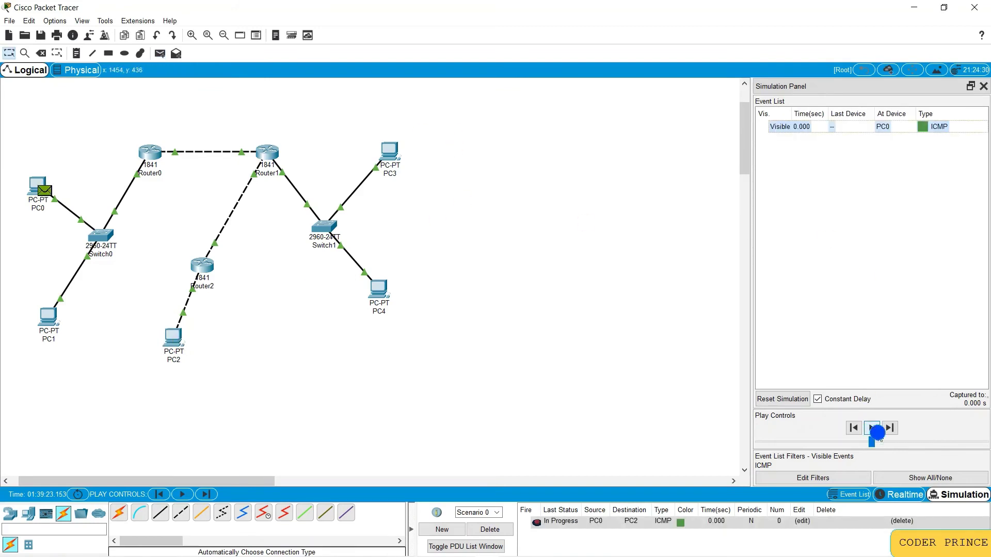
{"action": "left_click", "coordinate": [876, 431]}
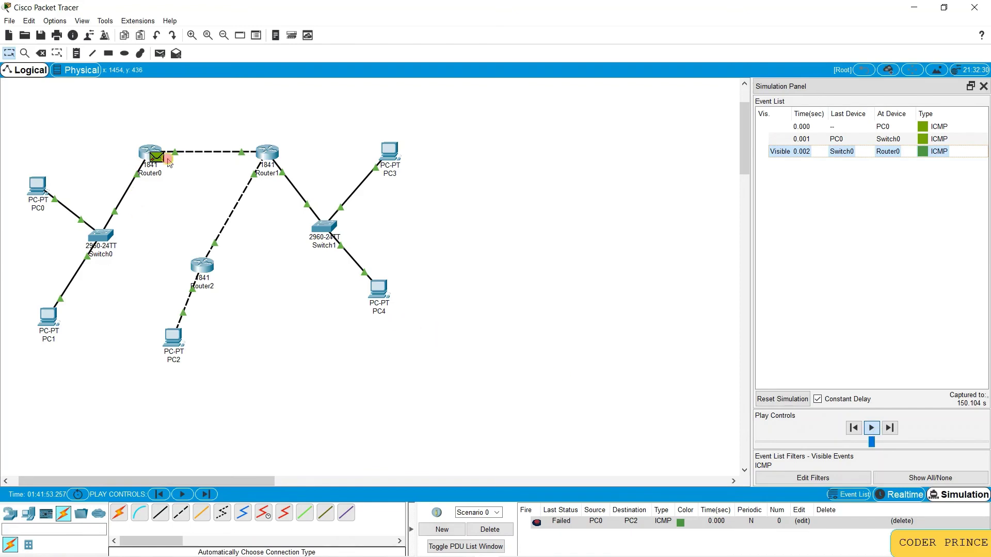
{"action": "left_click", "coordinate": [490, 530]}
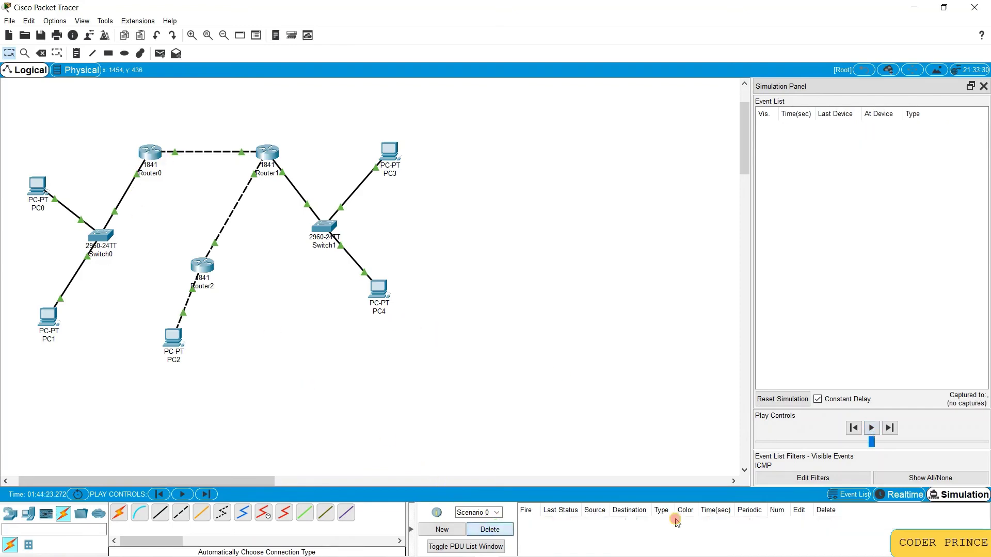
- Create a simple PDU from PC1 to PC3 and play the simulation to follow the packet
{"action": "left_click", "coordinate": [163, 52]}
{"action": "left_click", "coordinate": [49, 316]}
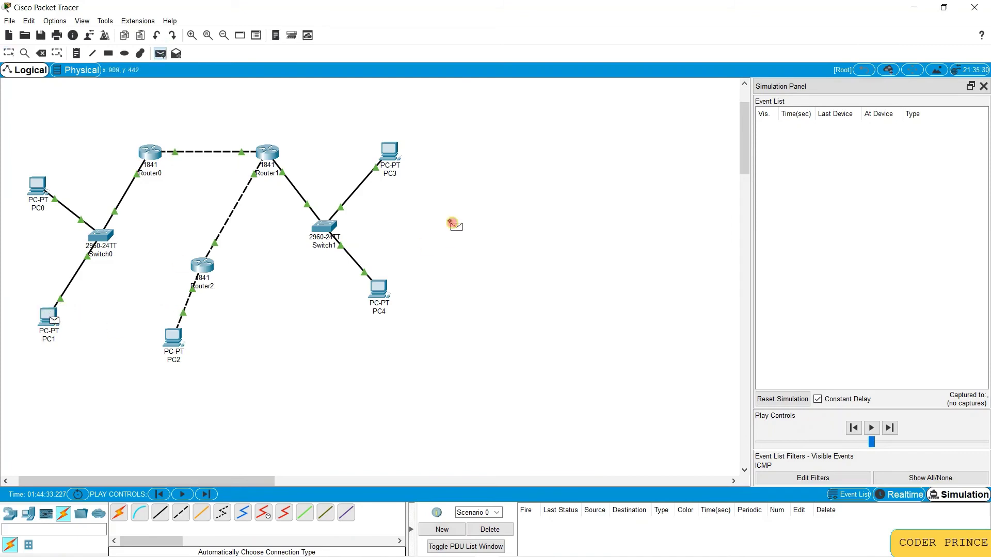
{"action": "left_click", "coordinate": [396, 152]}
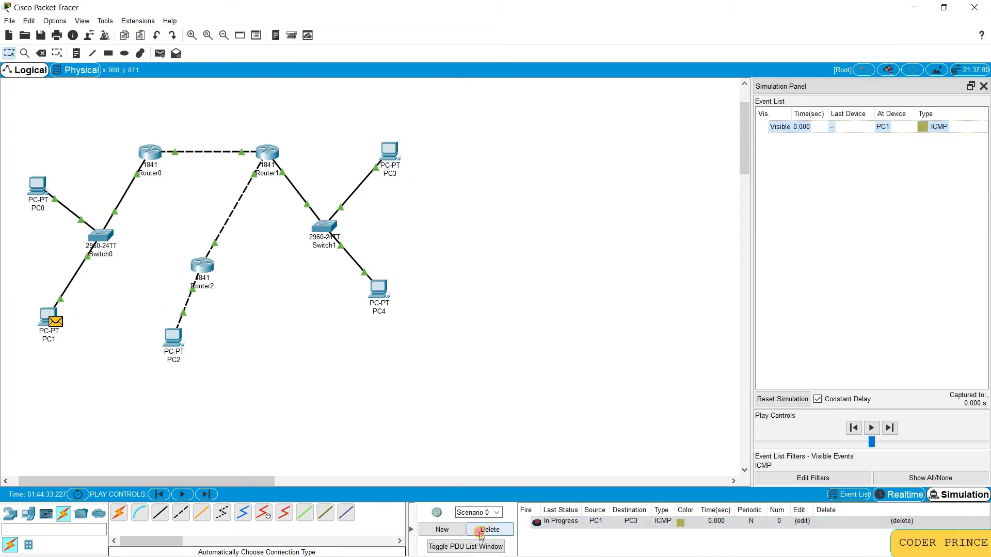
{"action": "left_click", "coordinate": [871, 429]}
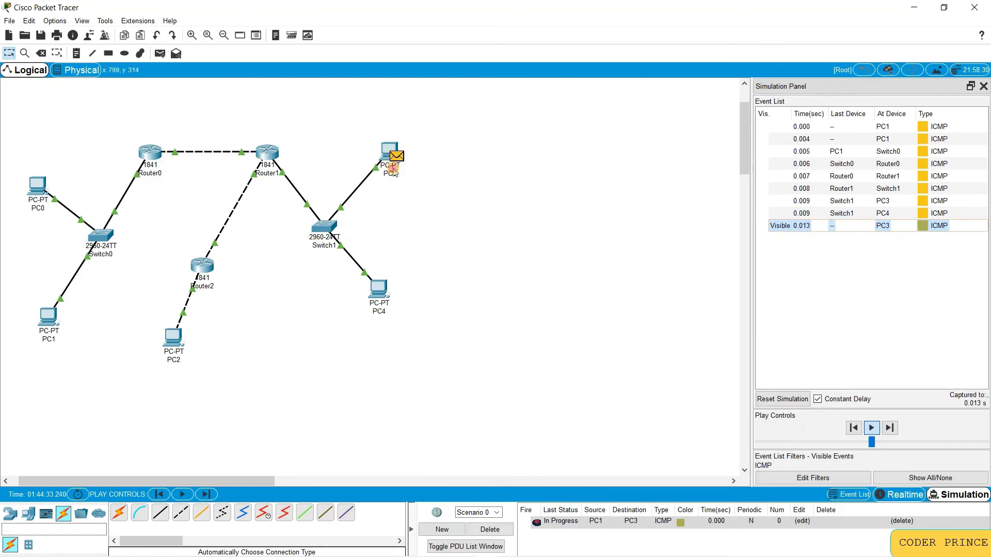
{"action": "mouse_move", "coordinate": [392, 171]}
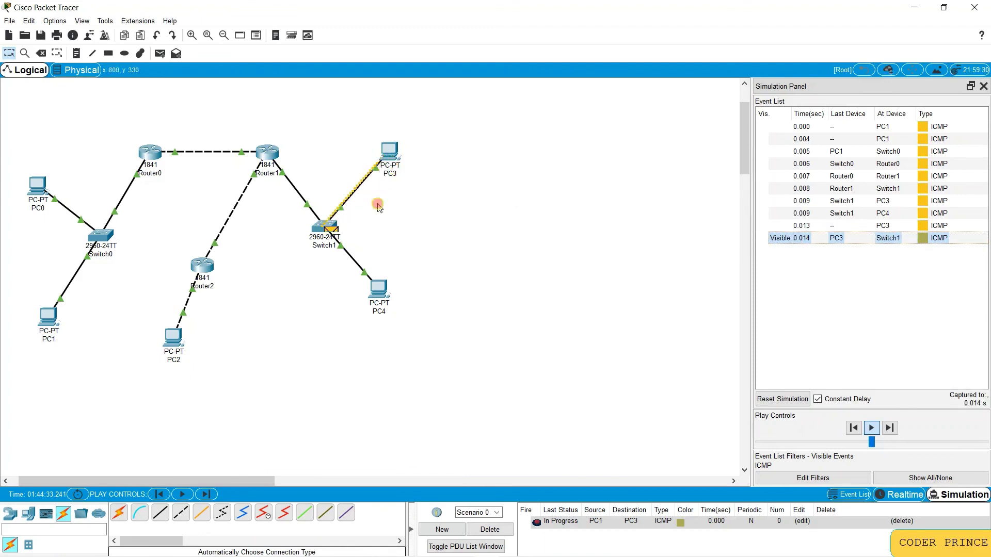